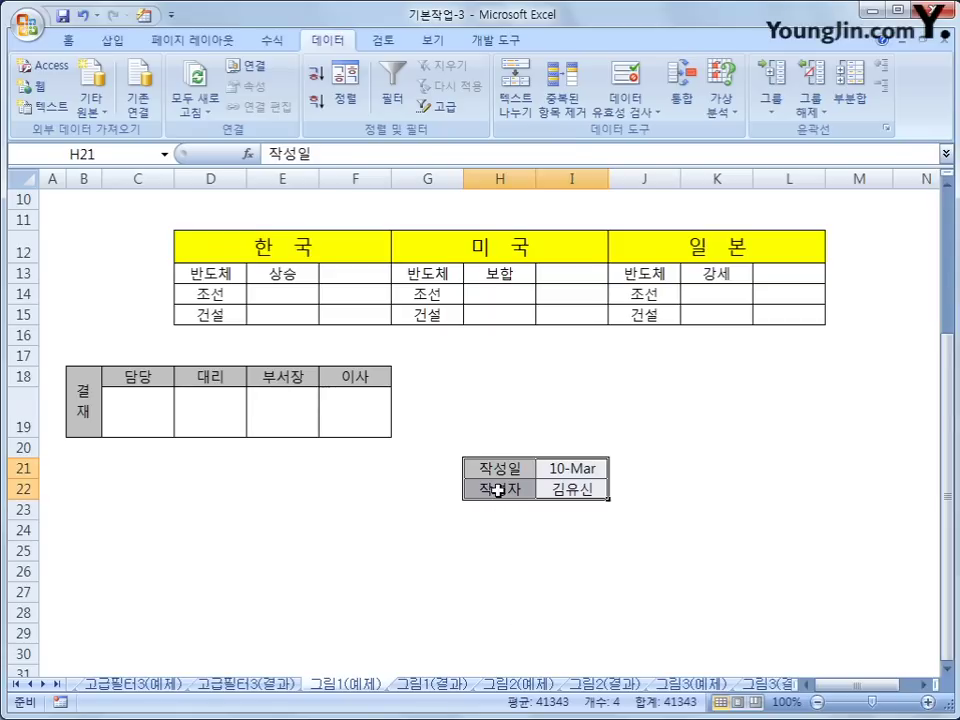
- Copy the 작성일/작성자 table in H21:I22 and paste it as an unlinked picture at B2
left_click_drag(502, 467, 565, 490)
left_click(67, 42)
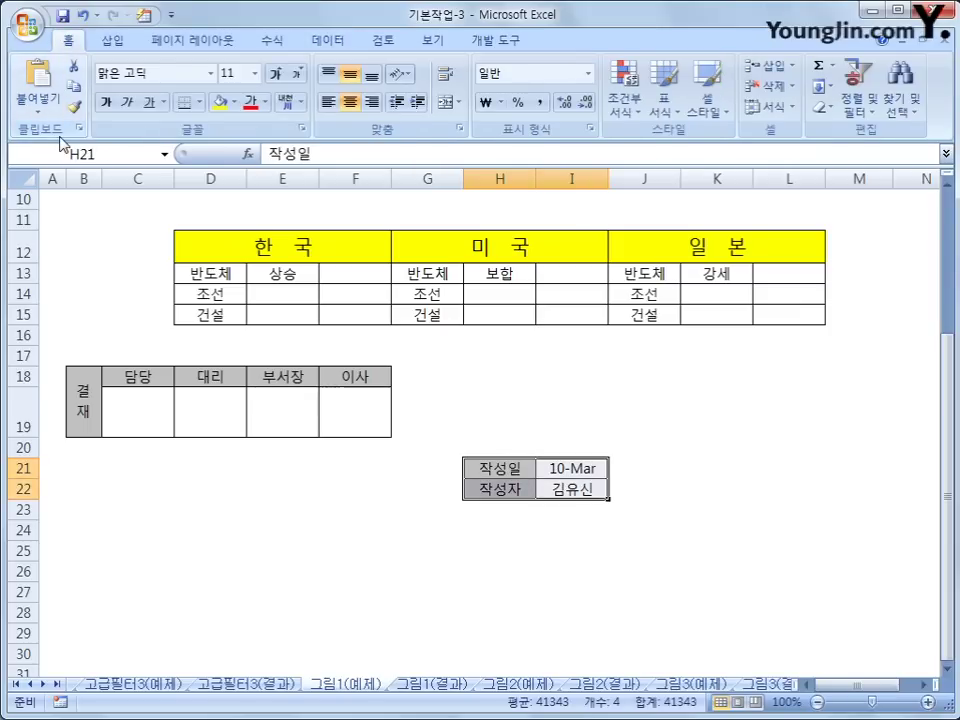
left_click(75, 93)
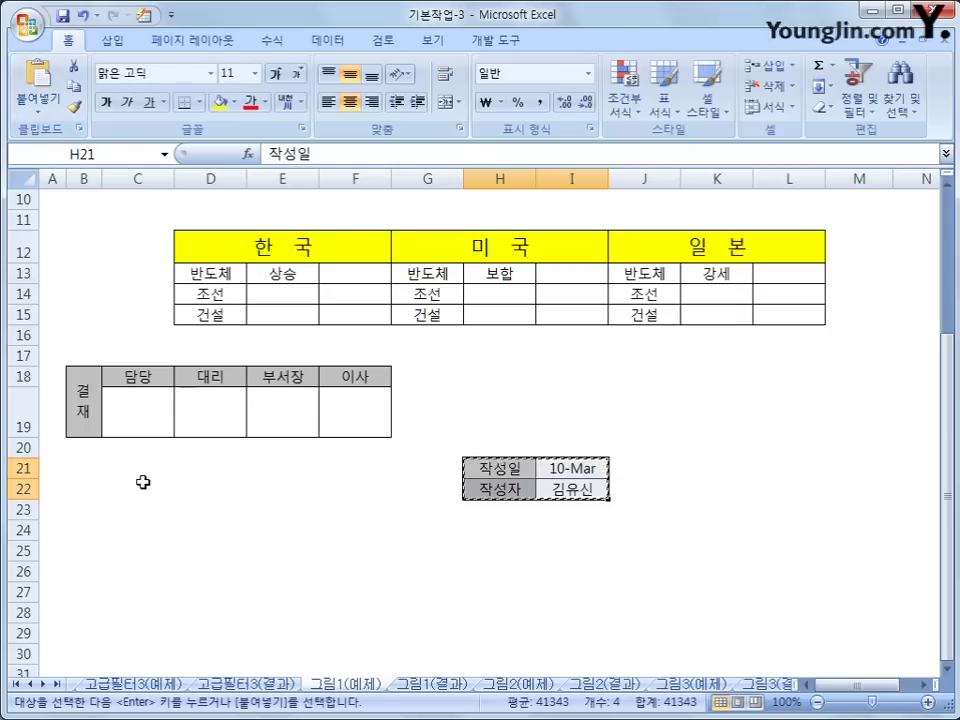
scroll(143, 482, "up", 3)
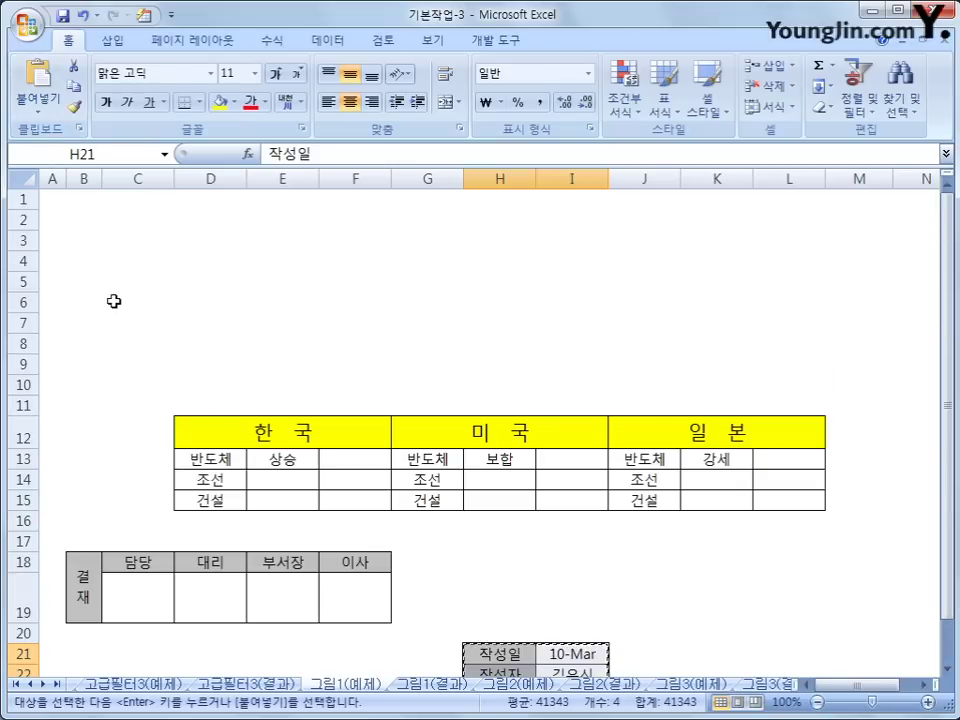
left_click(86, 221)
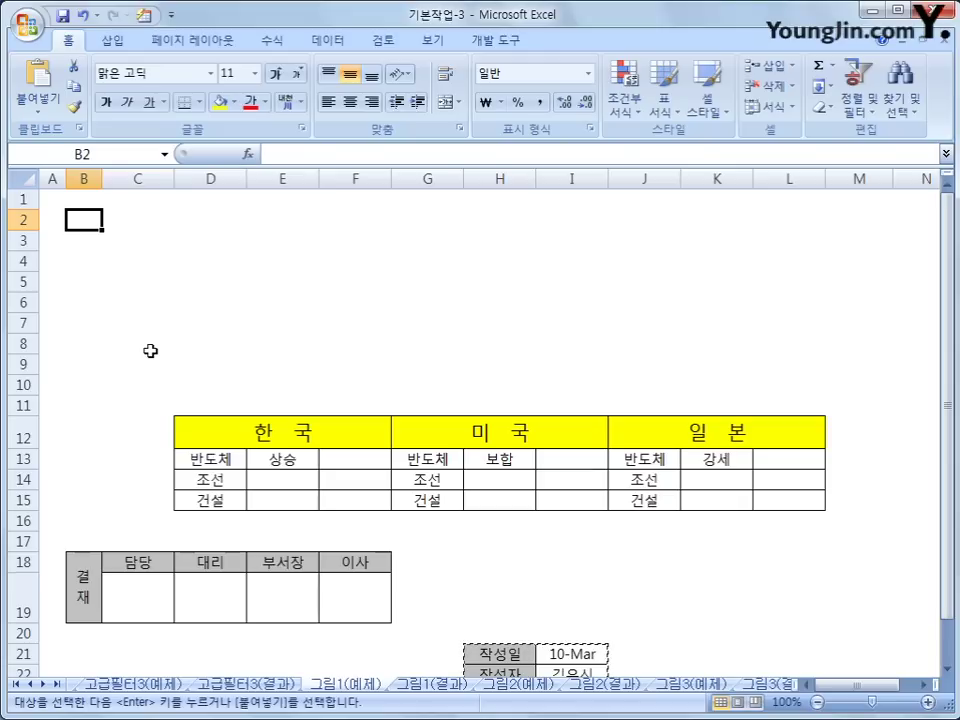
left_click(36, 110)
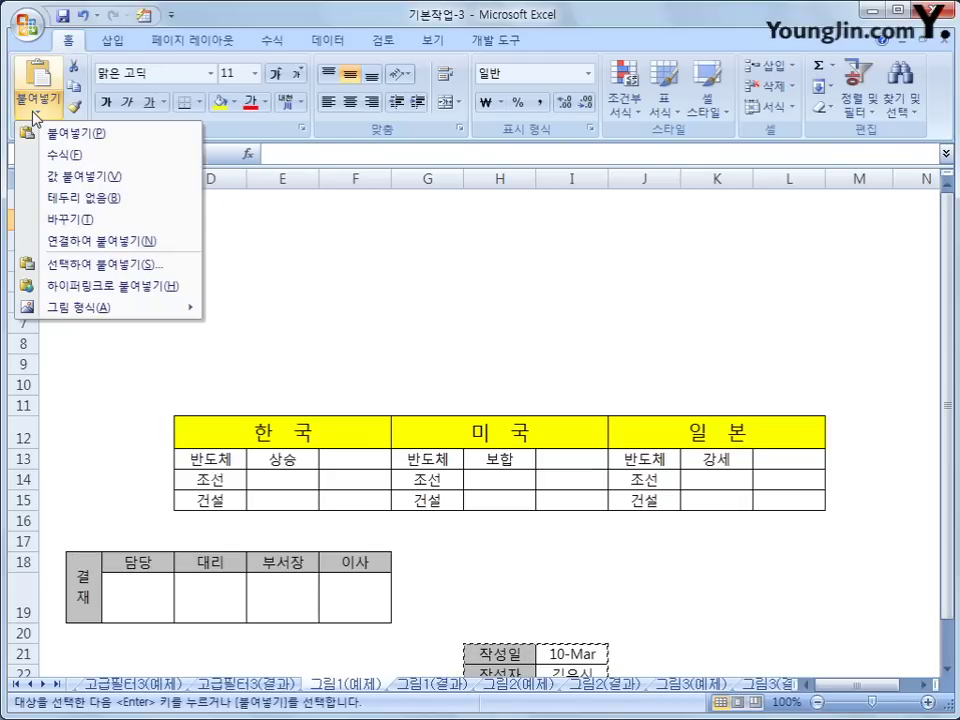
mouse_move(88, 311)
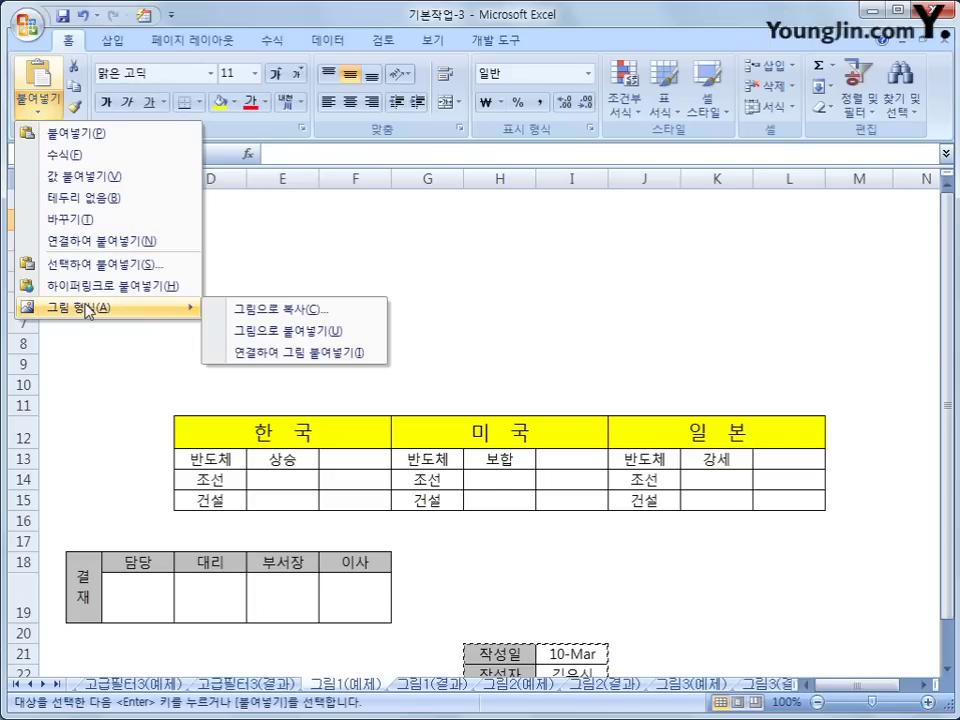
left_click(296, 331)
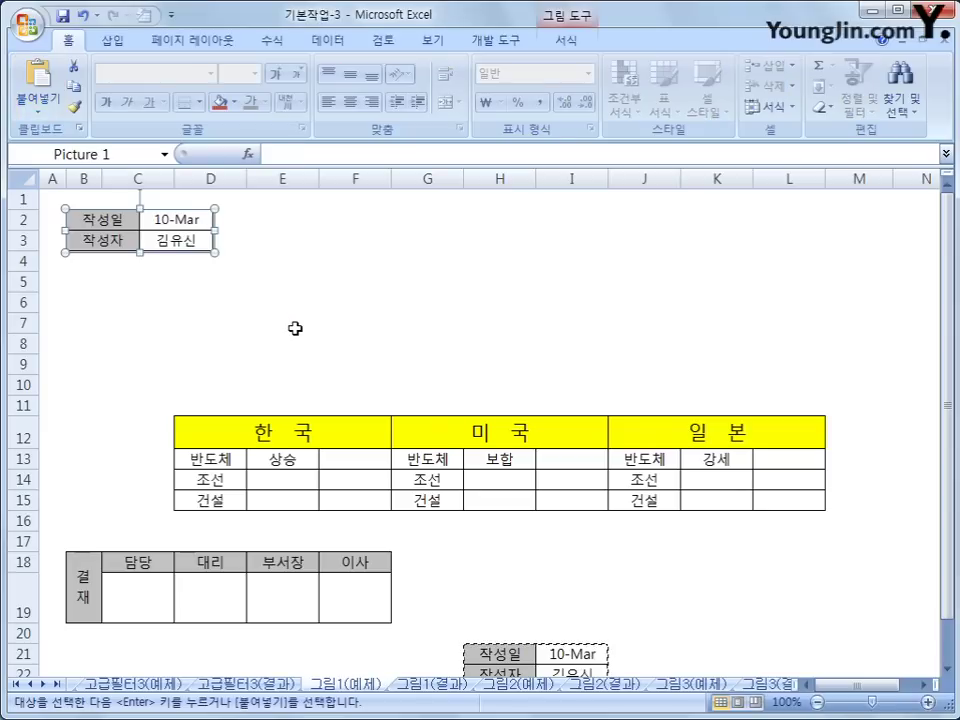
left_click(480, 366)
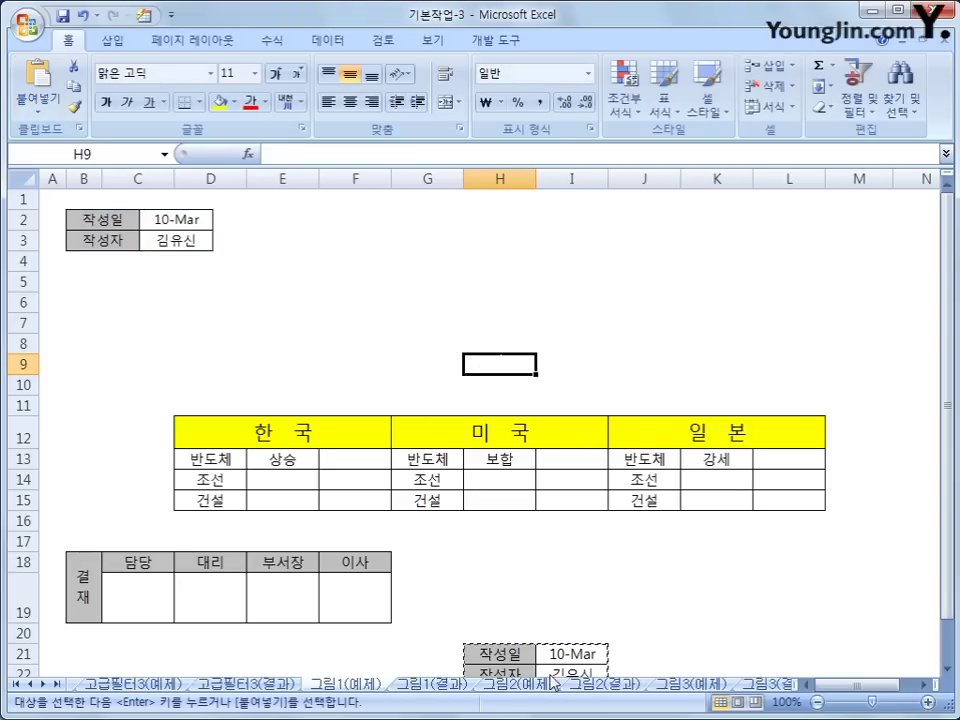
left_click(152, 242)
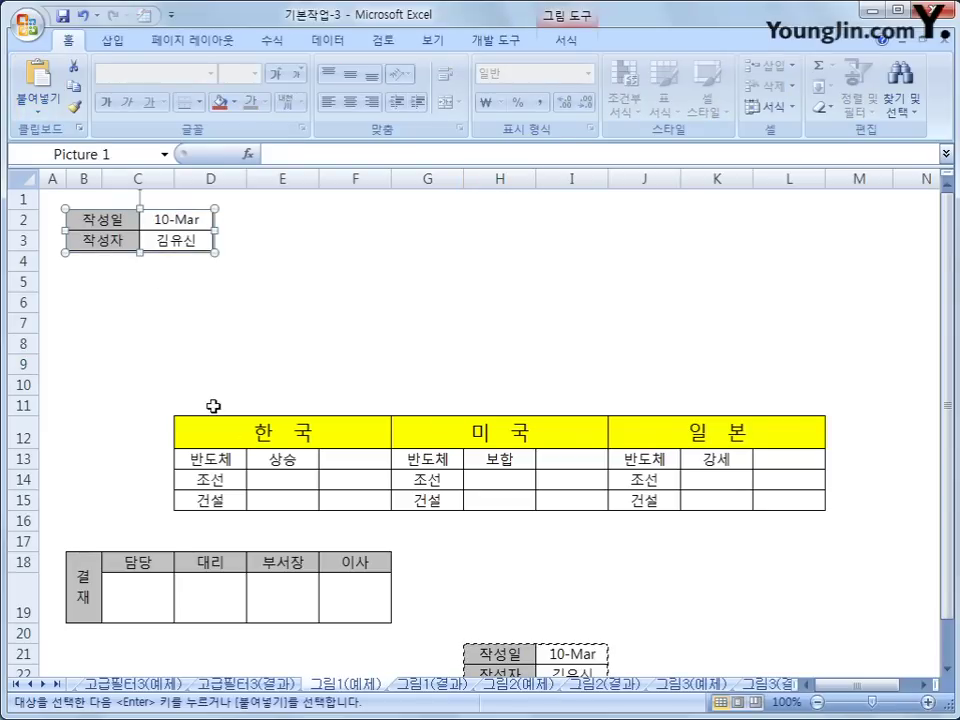
left_click(191, 285)
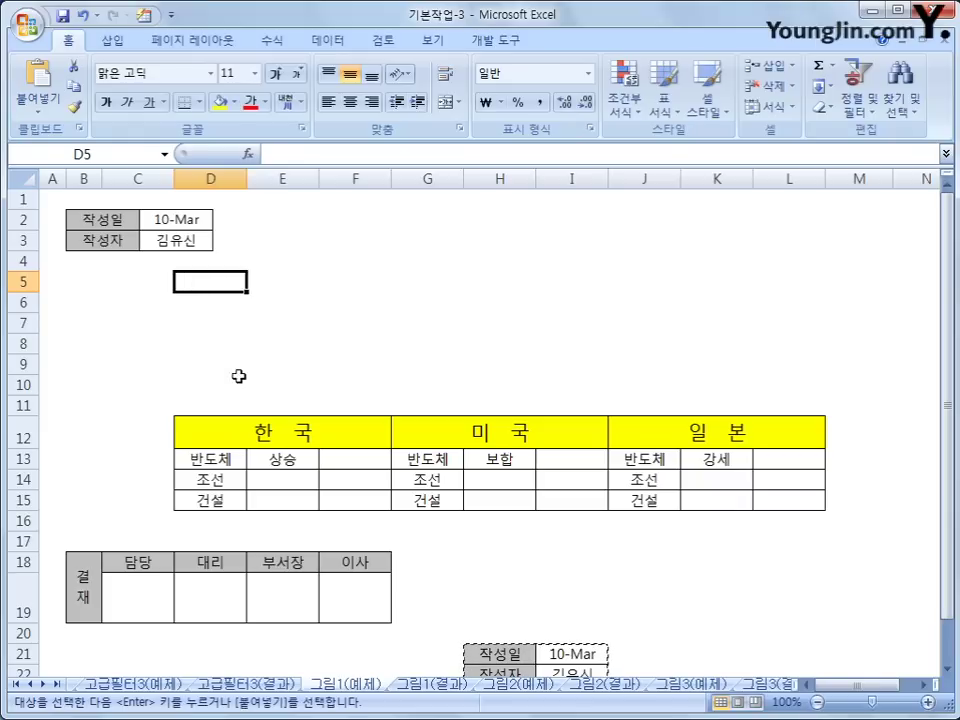
- Copy the 결재 approval table in B18:F19 and paste it as an unlinked picture at F2
left_click_drag(80, 578, 380, 586)
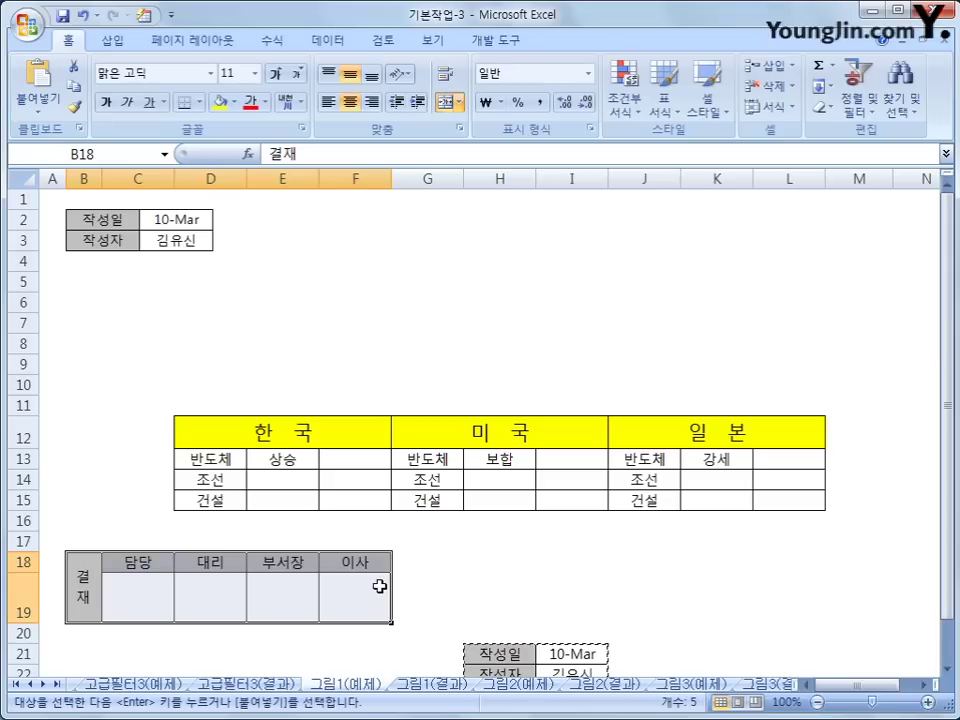
left_click(75, 87)
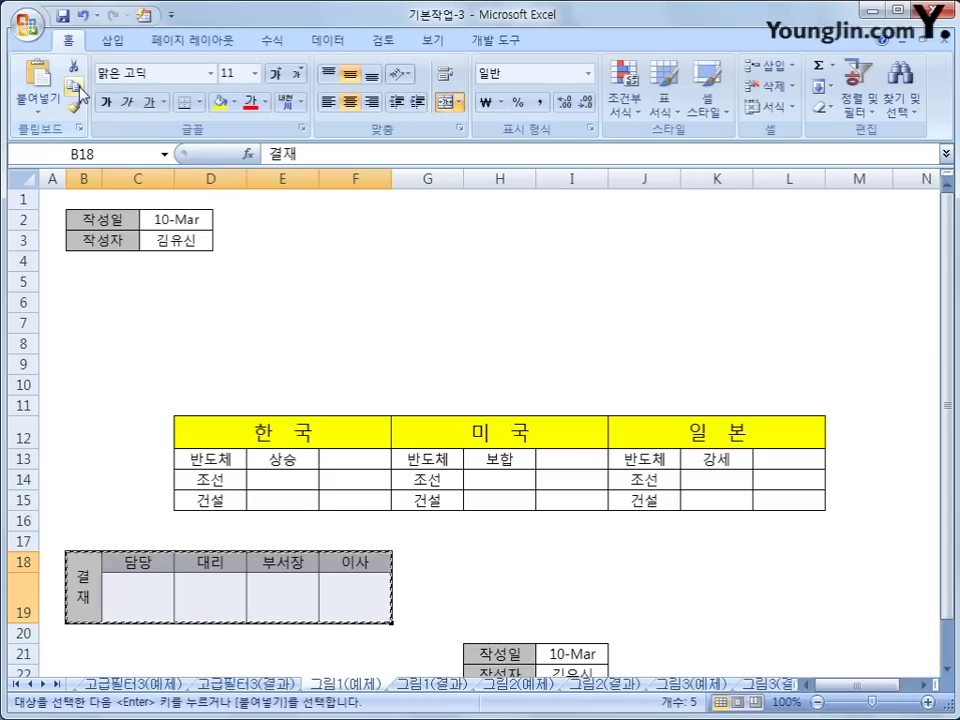
left_click(345, 220)
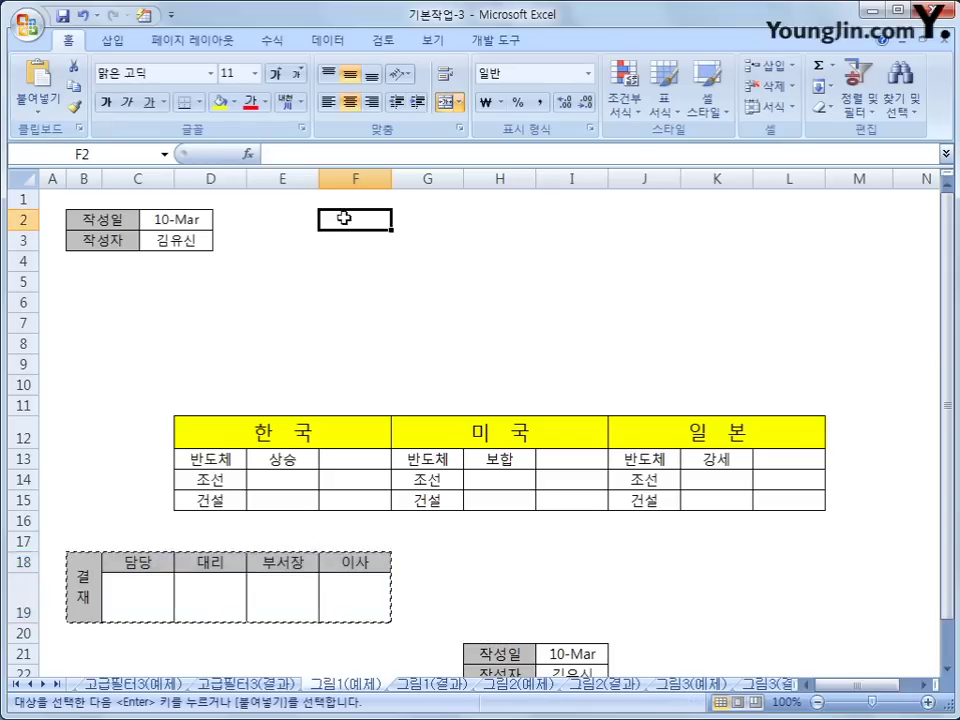
left_click(37, 108)
mouse_move(113, 308)
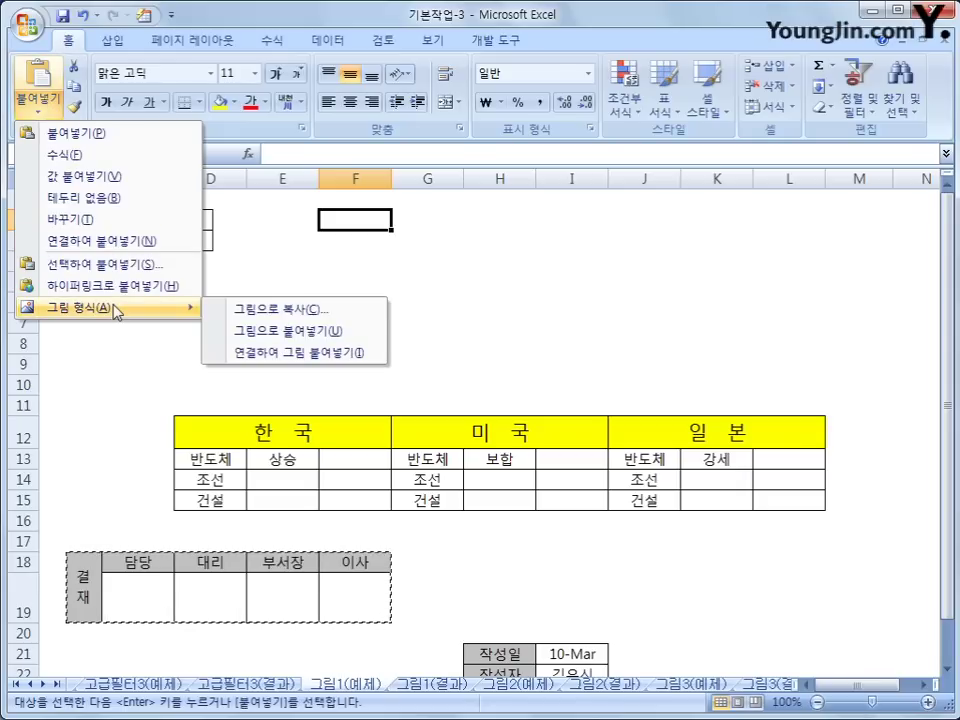
left_click(270, 333)
left_click(619, 366)
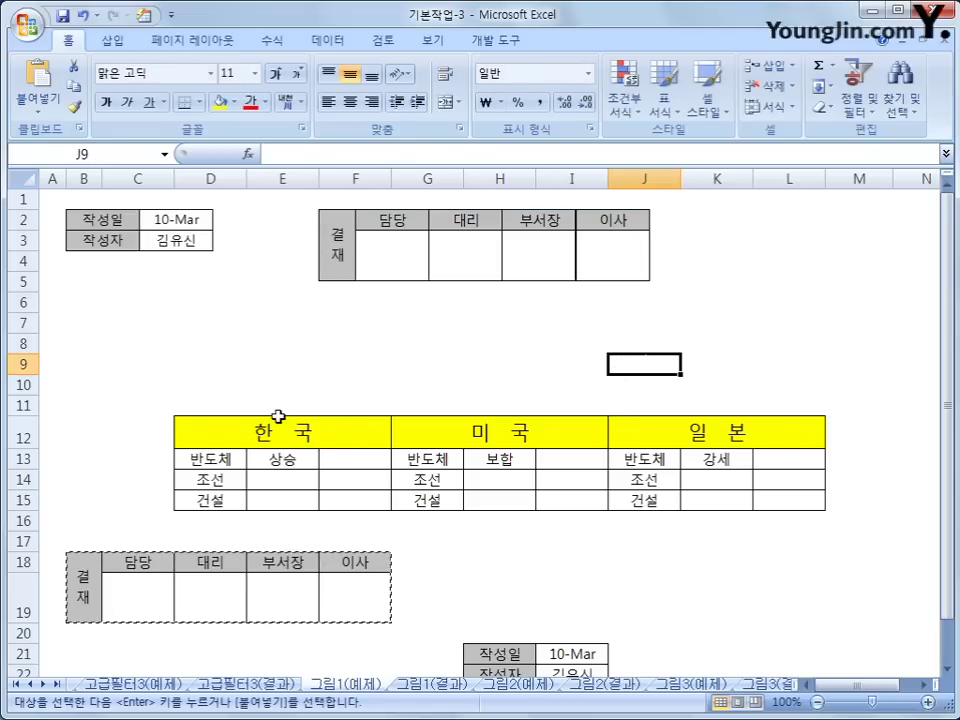
- Copy the 한국/미국/일본 table in D12:L15 and paste it as an unlinked picture at B6
left_click_drag(268, 429, 704, 503)
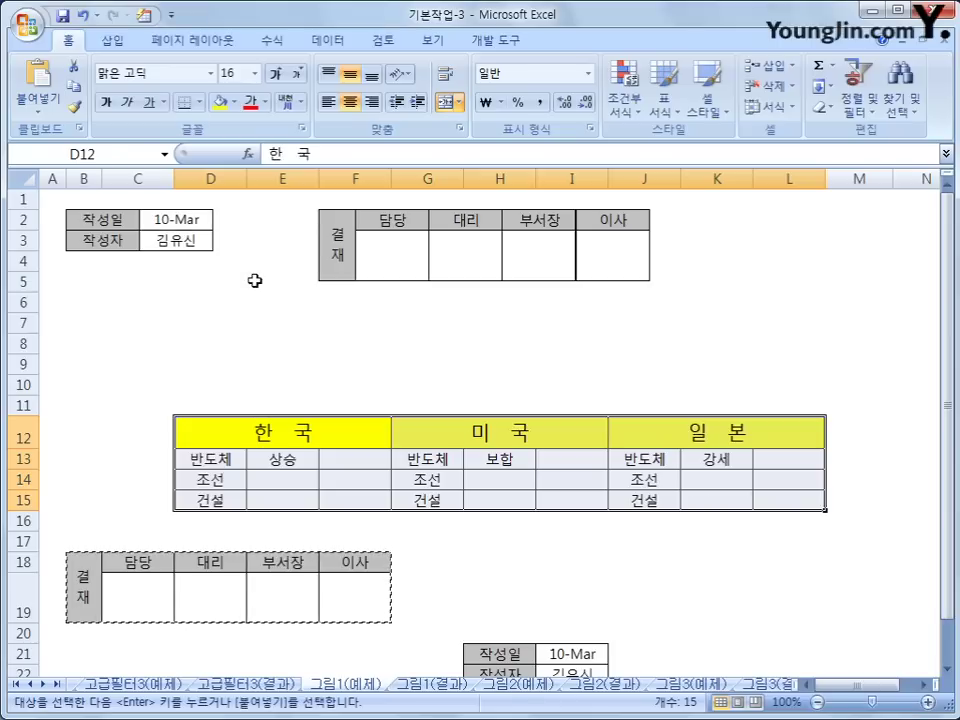
left_click(69, 92)
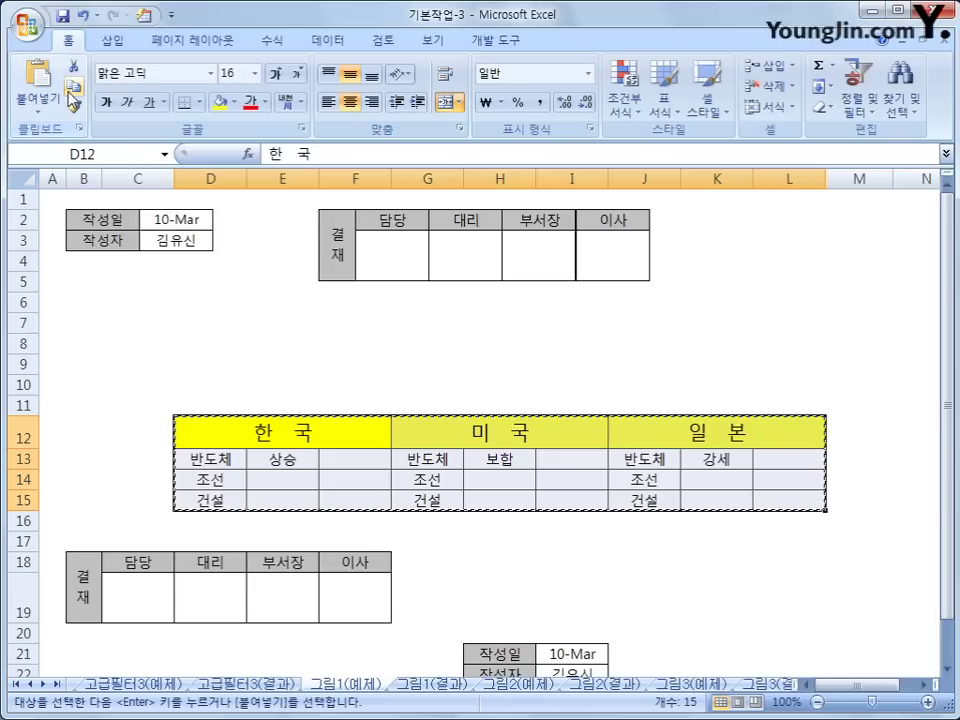
left_click(88, 303)
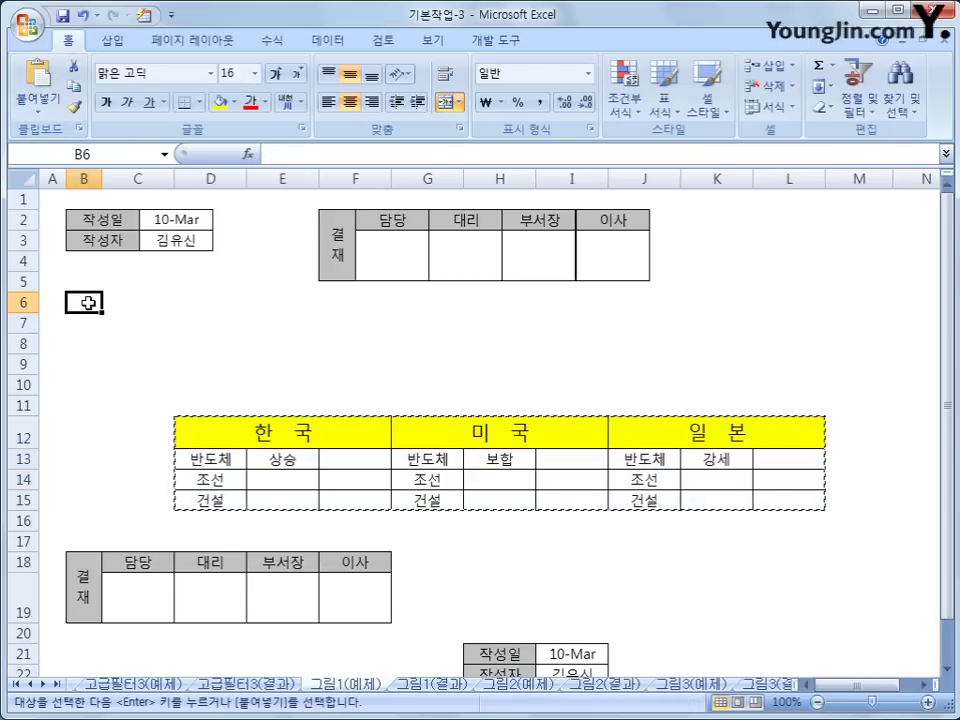
left_click(37, 105)
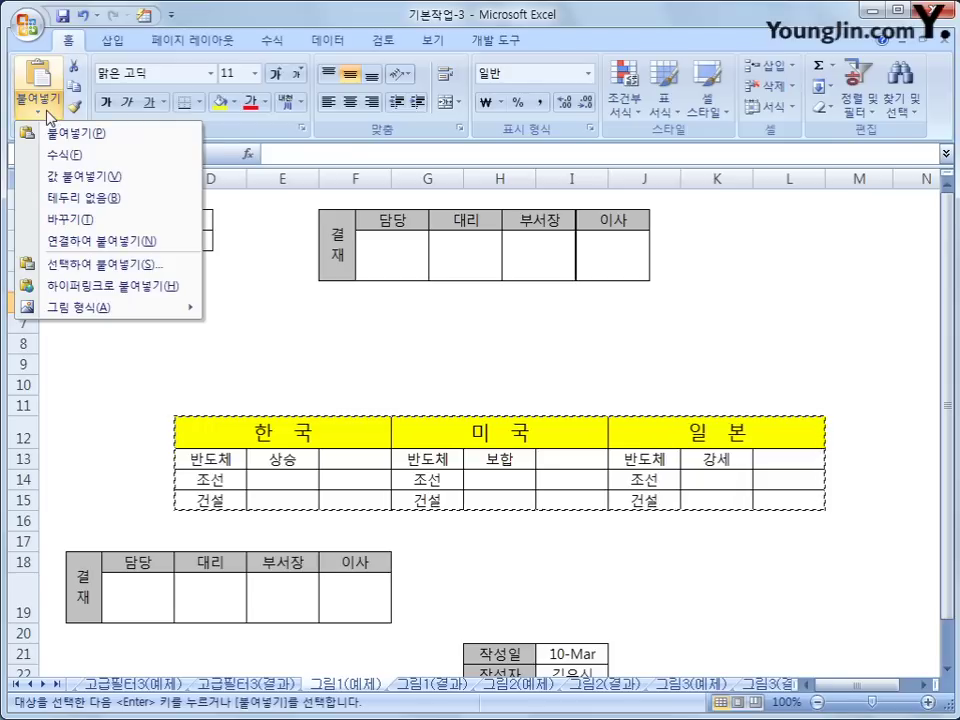
mouse_move(105, 311)
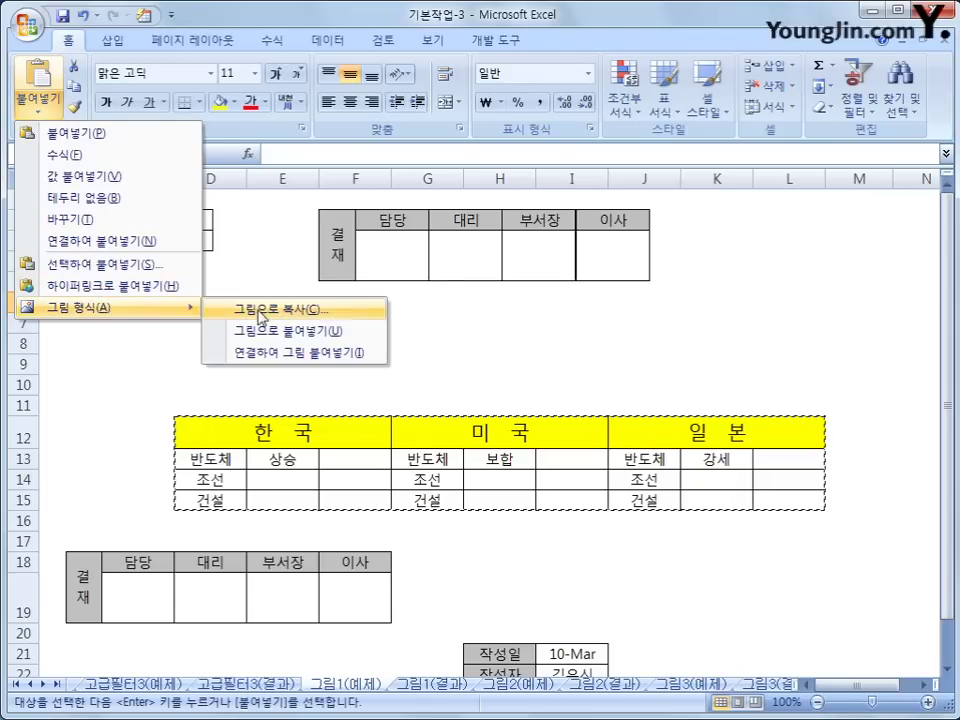
left_click(268, 328)
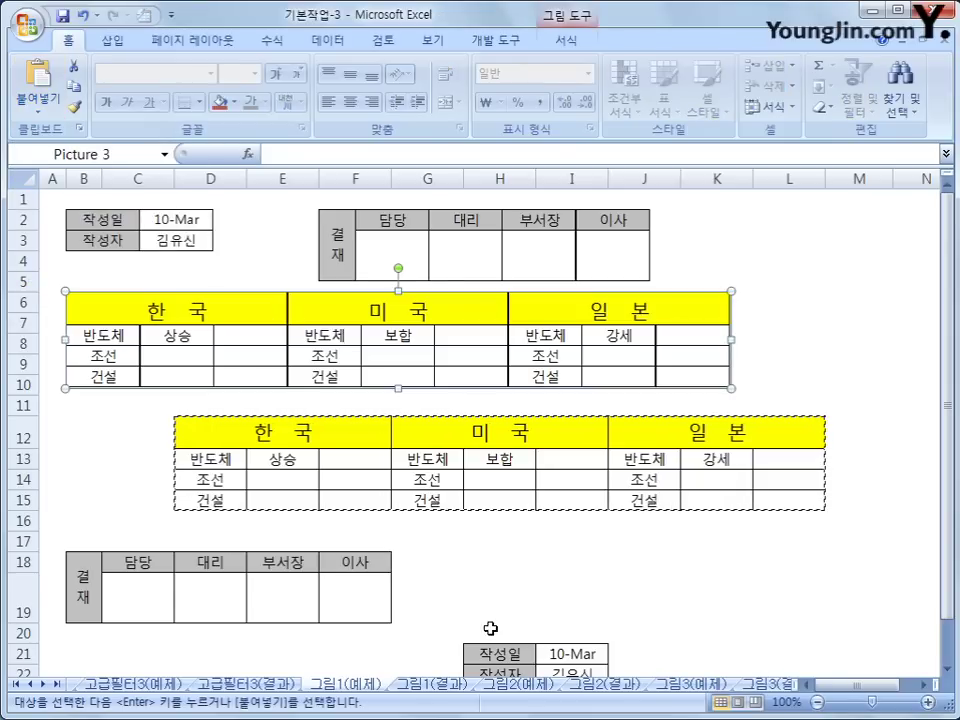
left_click(491, 578)
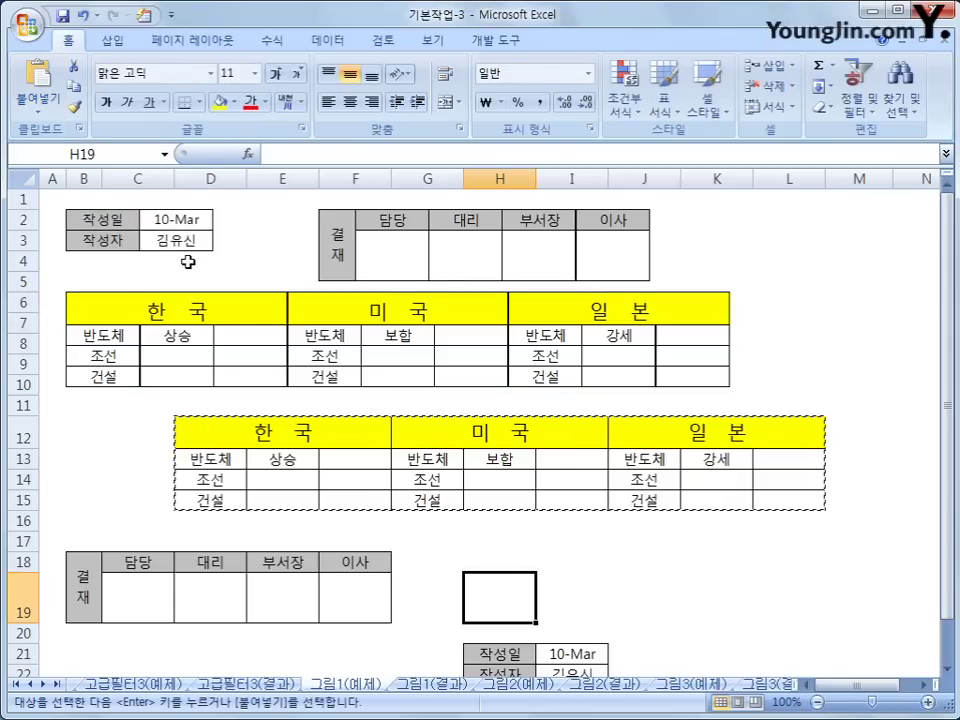
- Compare the pasted pictures on the 그림1(예제) sheet with the layout on the 그림1(결과) sheet
left_click(610, 612)
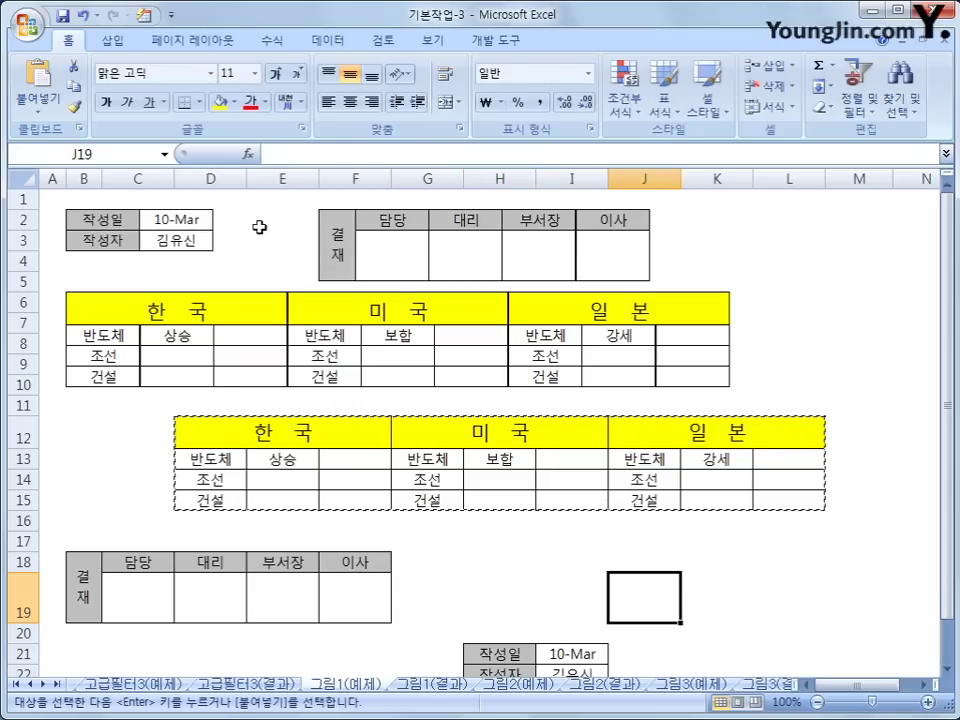
left_click(833, 386)
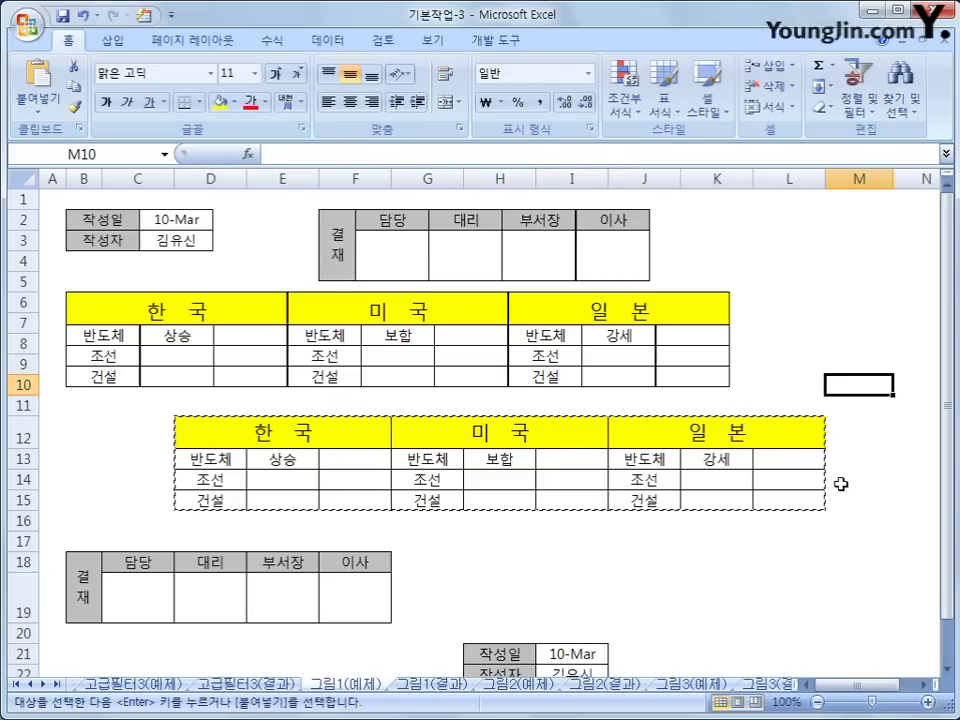
left_click(810, 593)
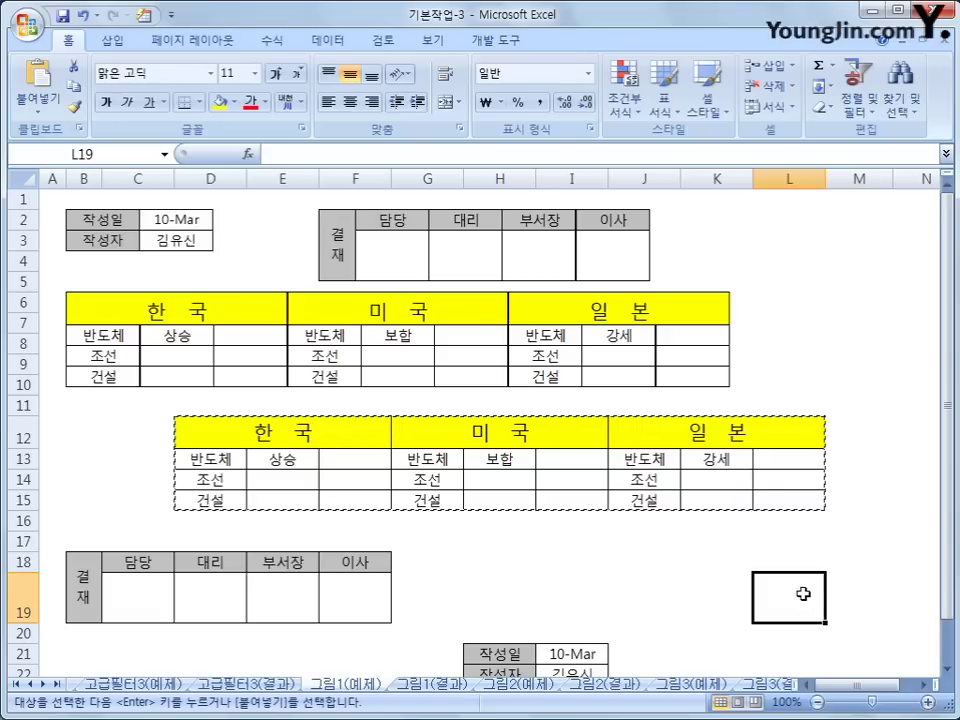
left_click(440, 690)
left_click(345, 686)
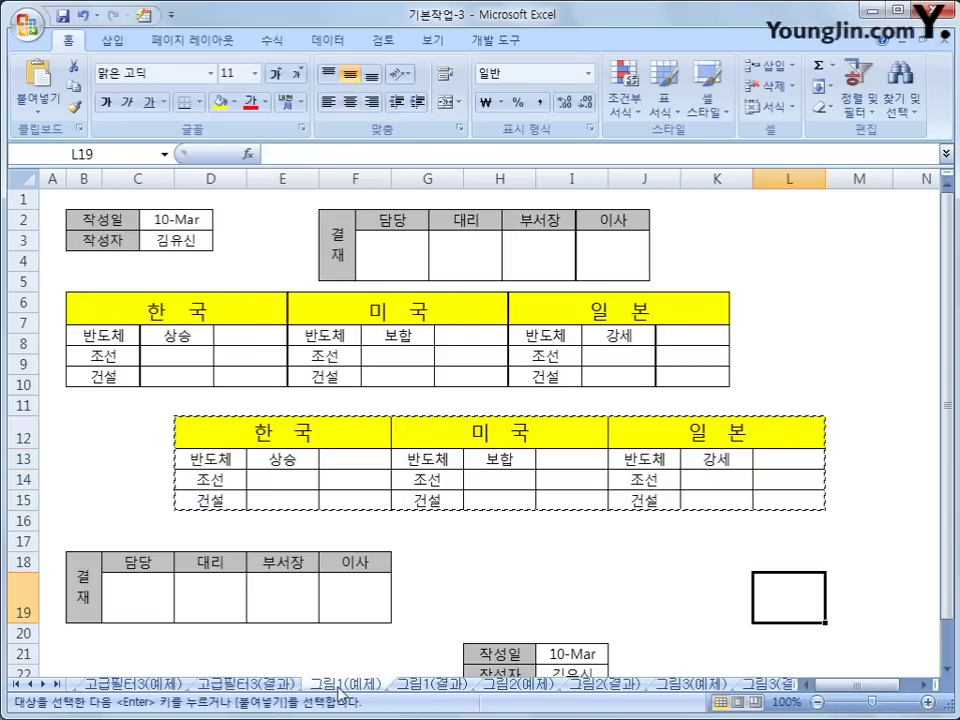
left_click(430, 686)
left_click(350, 688)
- On the 그림2(예제) sheet, copy the 검사일시/사업장명 table in A2:B3 and paste it as an unlinked picture at A15
left_click(514, 689)
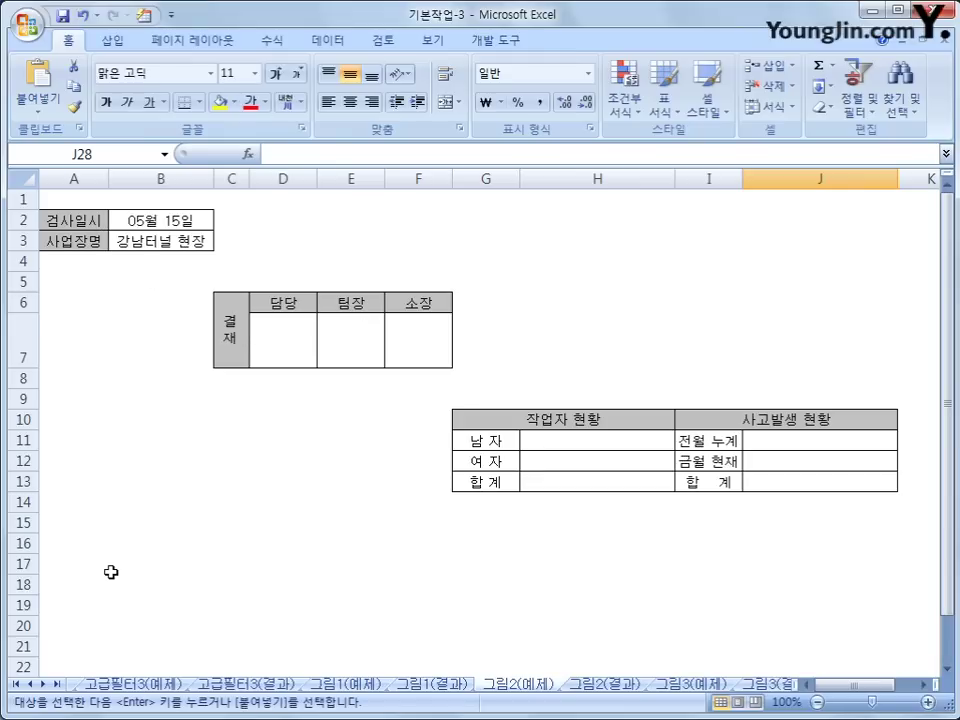
left_click_drag(78, 221, 153, 248)
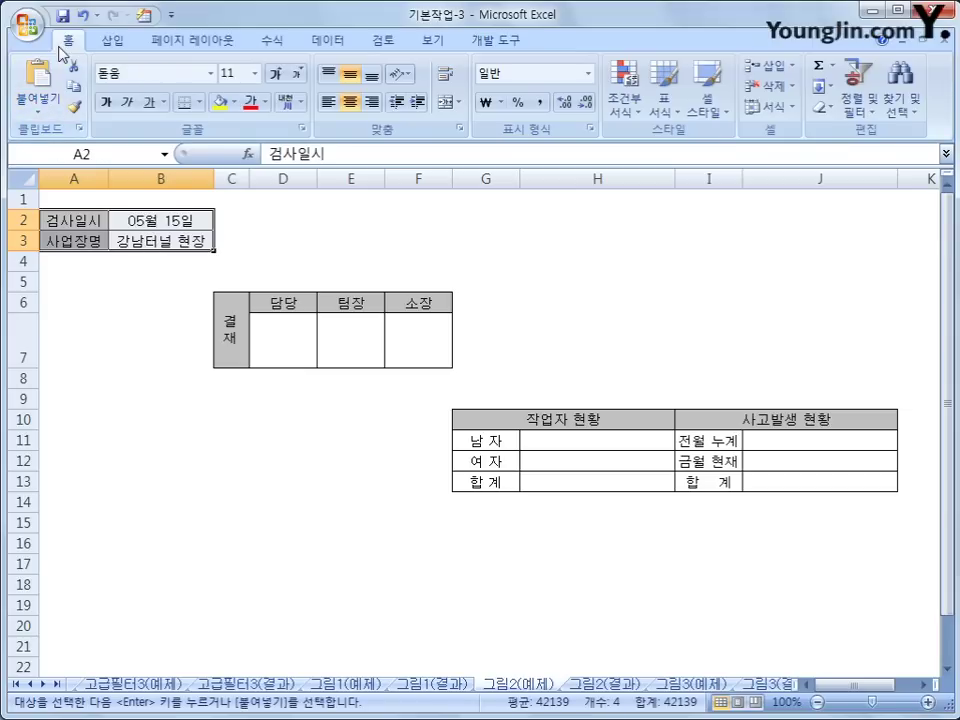
left_click(76, 95)
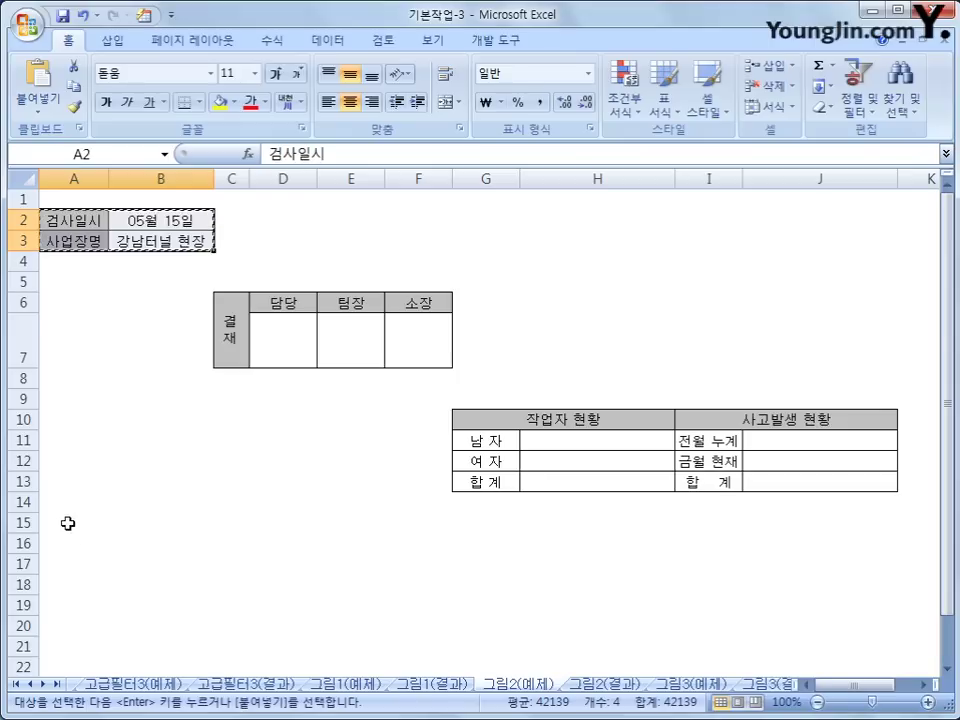
left_click(69, 523)
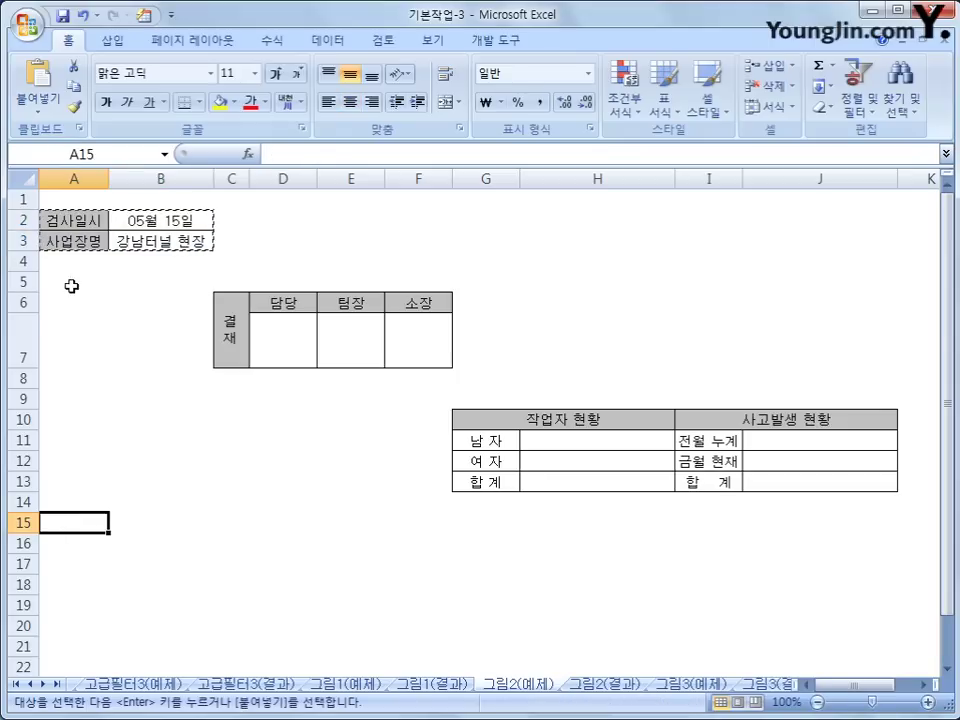
left_click(38, 112)
mouse_move(84, 316)
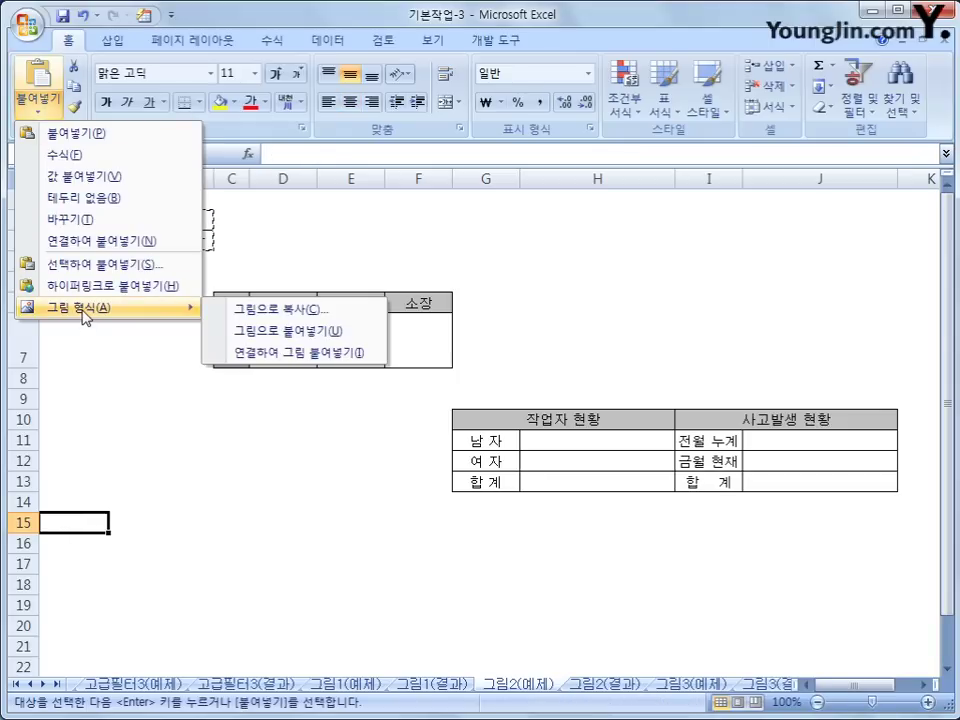
left_click(281, 335)
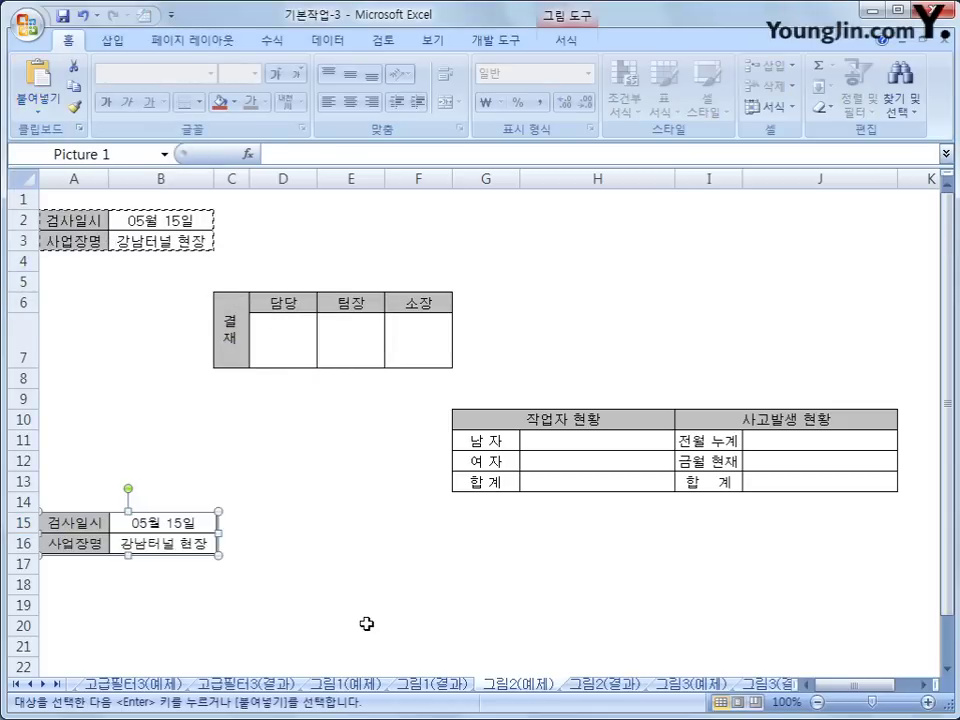
- Copy the 결재 approval table in C6:F7 and paste it as an unlinked picture at D15
left_click(229, 337)
left_click_drag(229, 337, 413, 349)
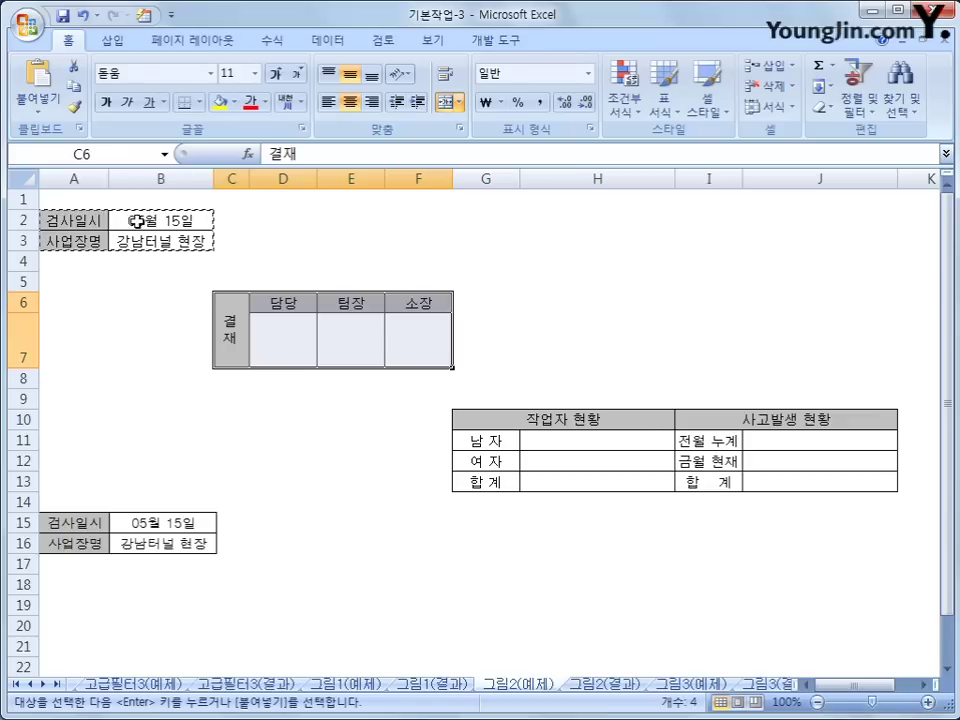
left_click(73, 86)
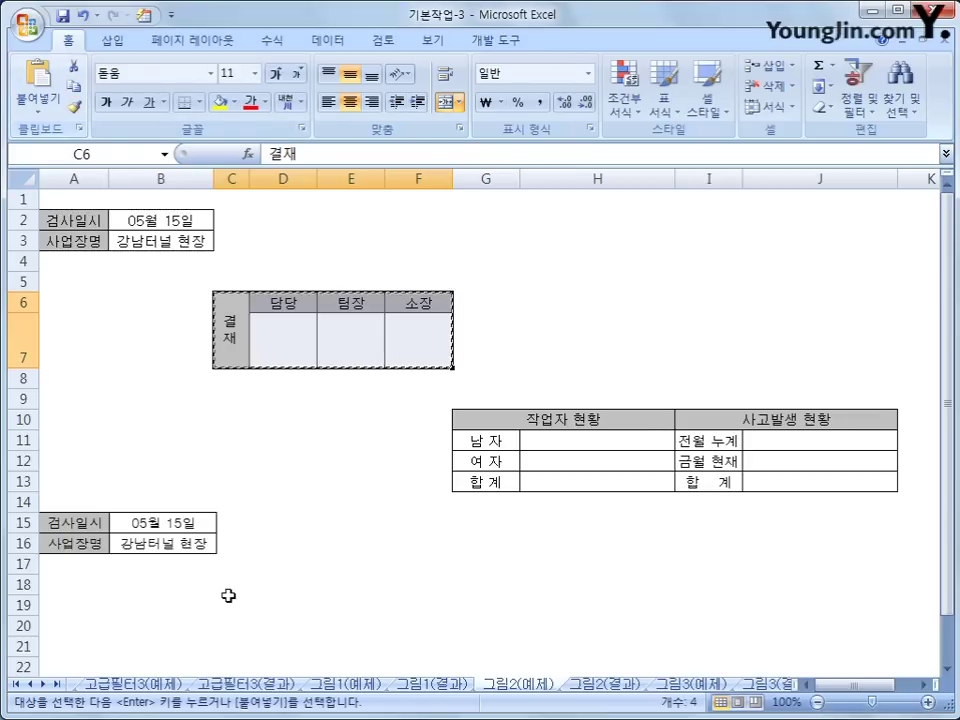
left_click(296, 521)
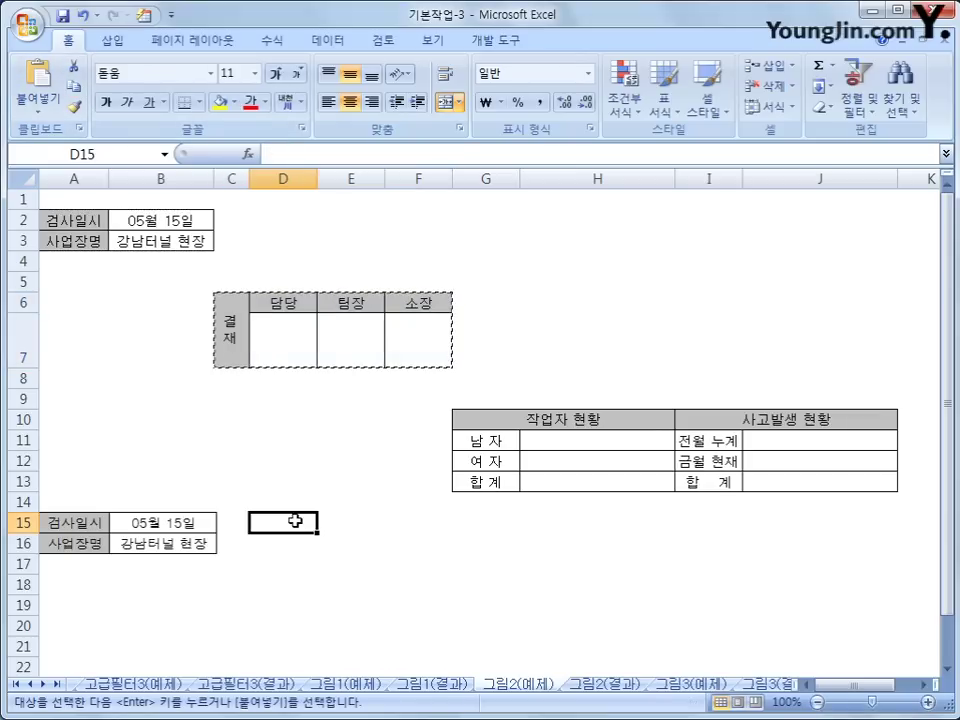
left_click(38, 106)
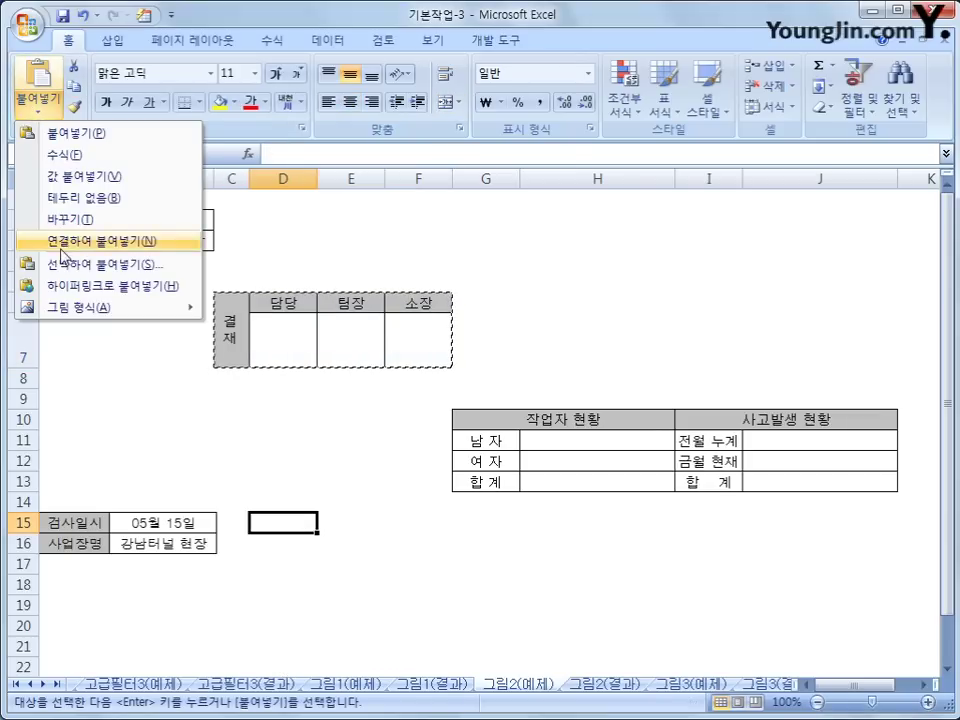
mouse_move(80, 310)
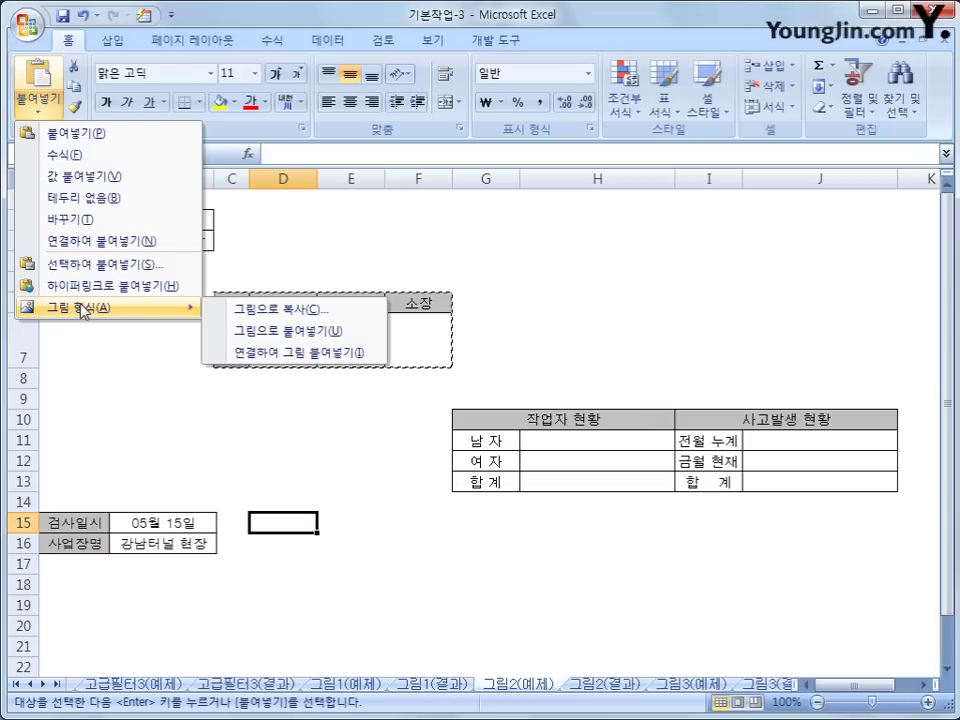
left_click(280, 331)
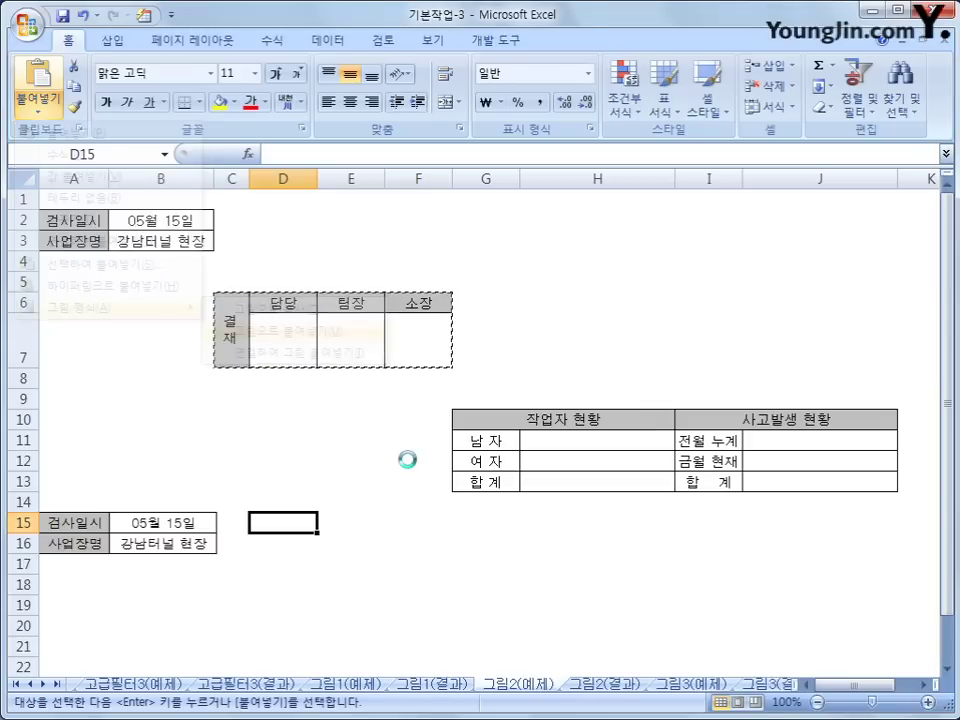
left_click(638, 637)
- Copy the 작업자 현황/사고발생 현황 table in G10:J13 and paste it as an unlinked picture at A19
left_click(497, 424)
left_click_drag(497, 424, 776, 489)
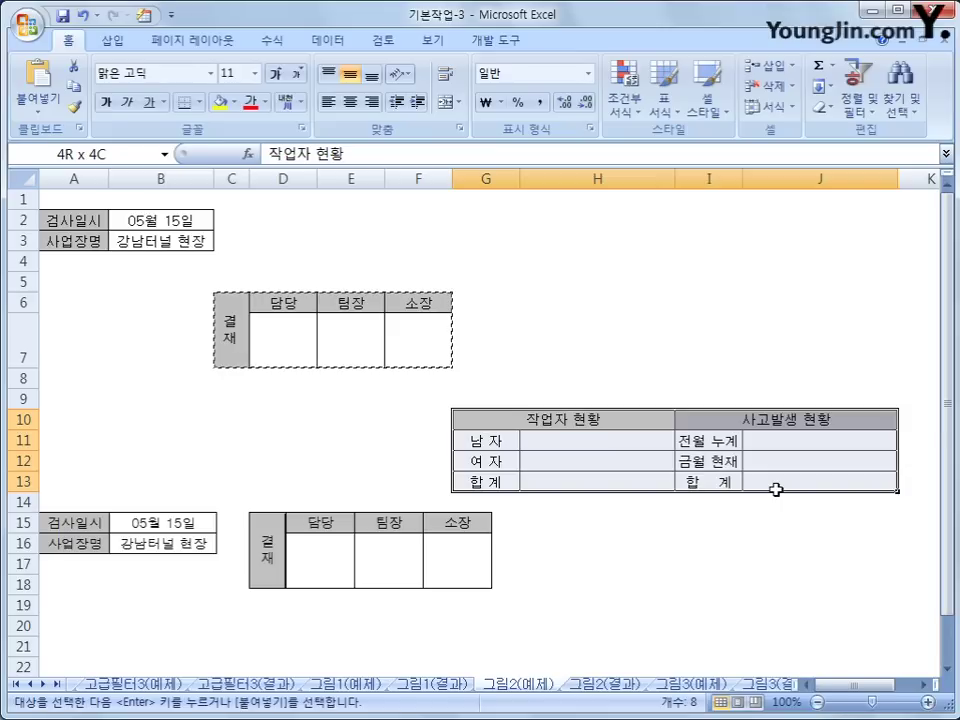
left_click(75, 89)
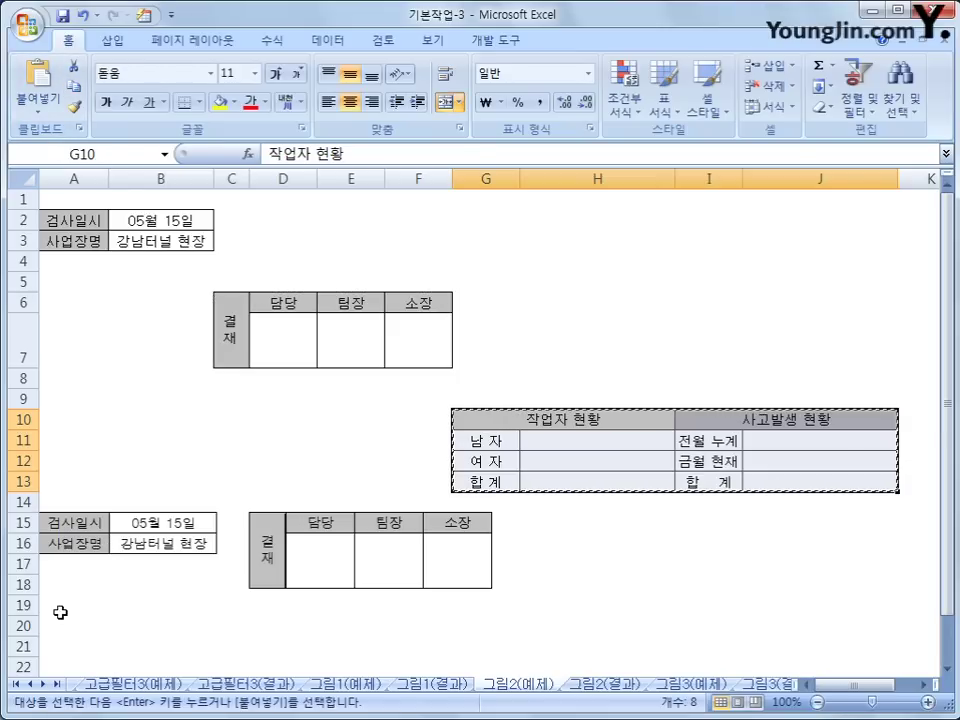
left_click(60, 612)
left_click(53, 118)
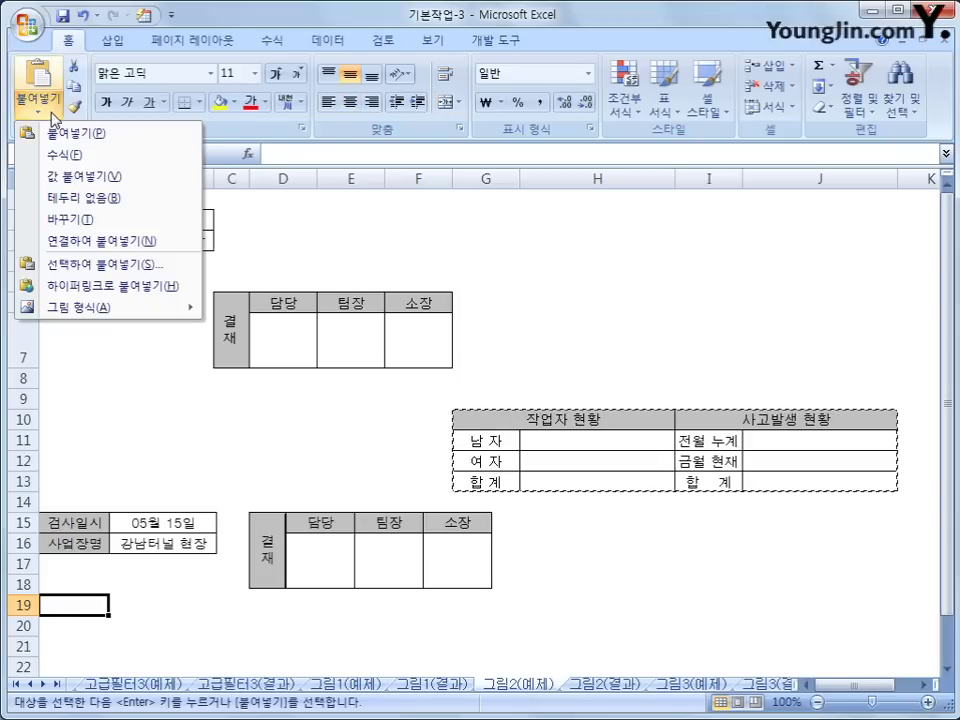
mouse_move(92, 306)
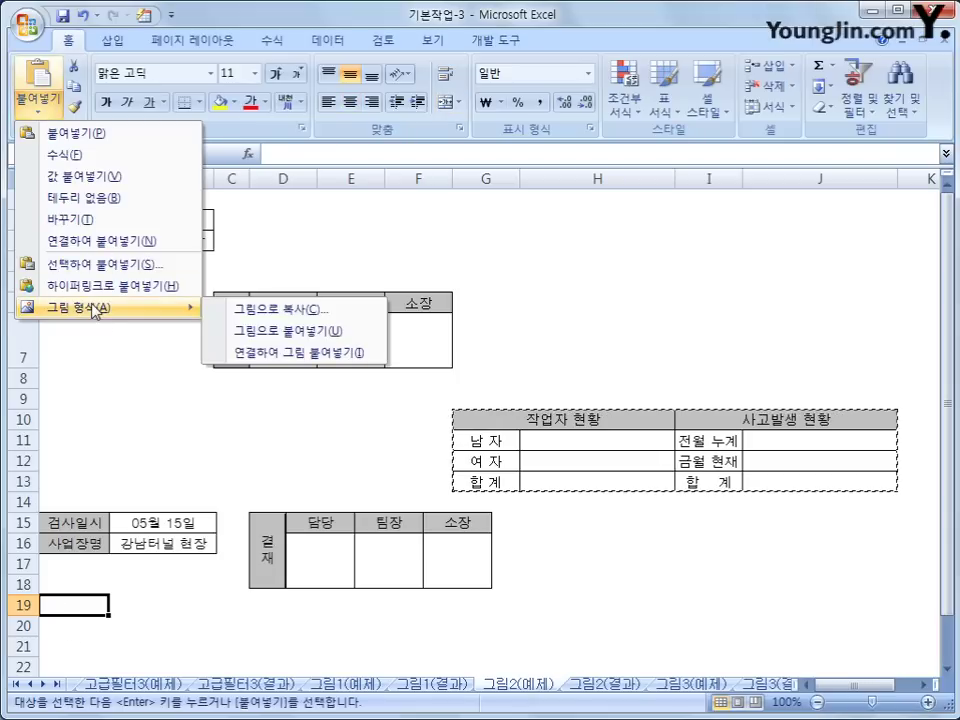
left_click(322, 334)
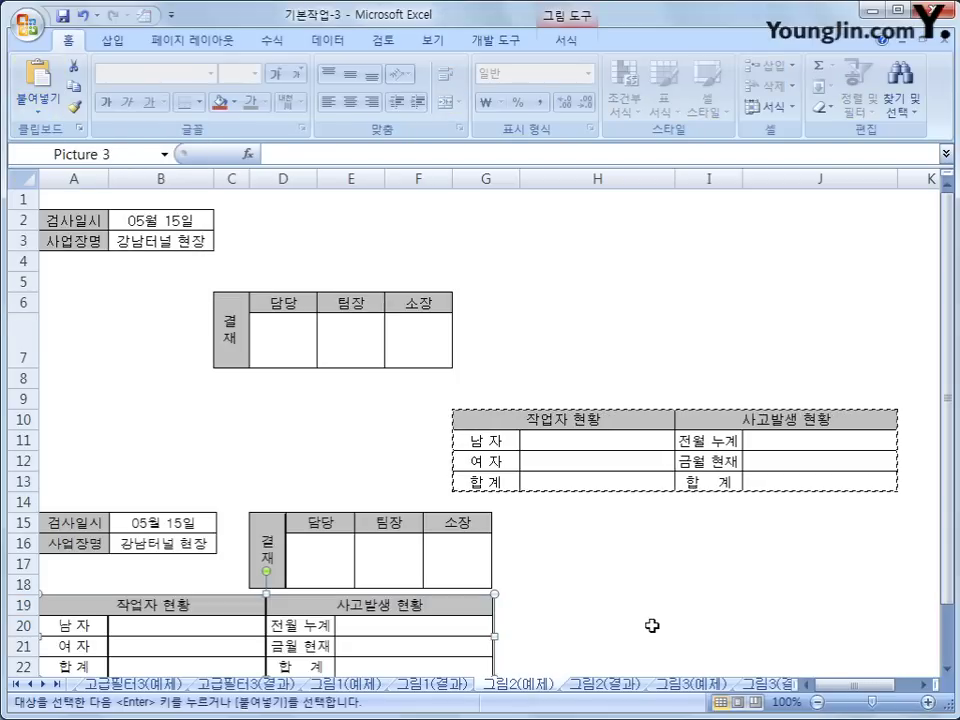
left_click(652, 625)
scroll(651, 618, "down", 3)
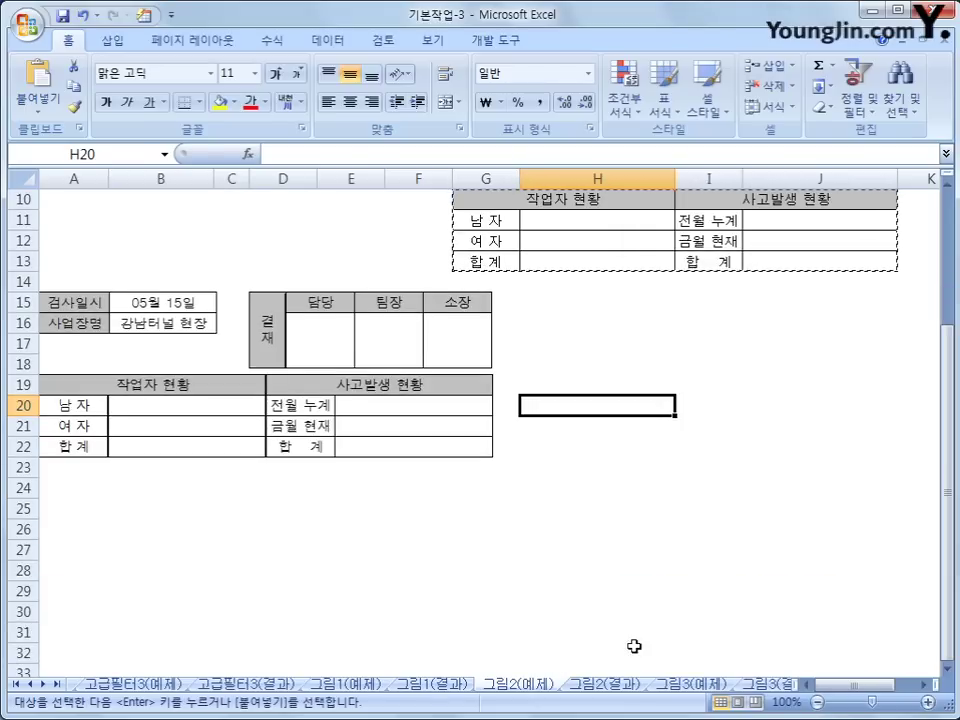
- On the 그림3(예제) sheet, copy the 결재 approval table in H16:L17 and paste it as a linked picture at D4
left_click(666, 685)
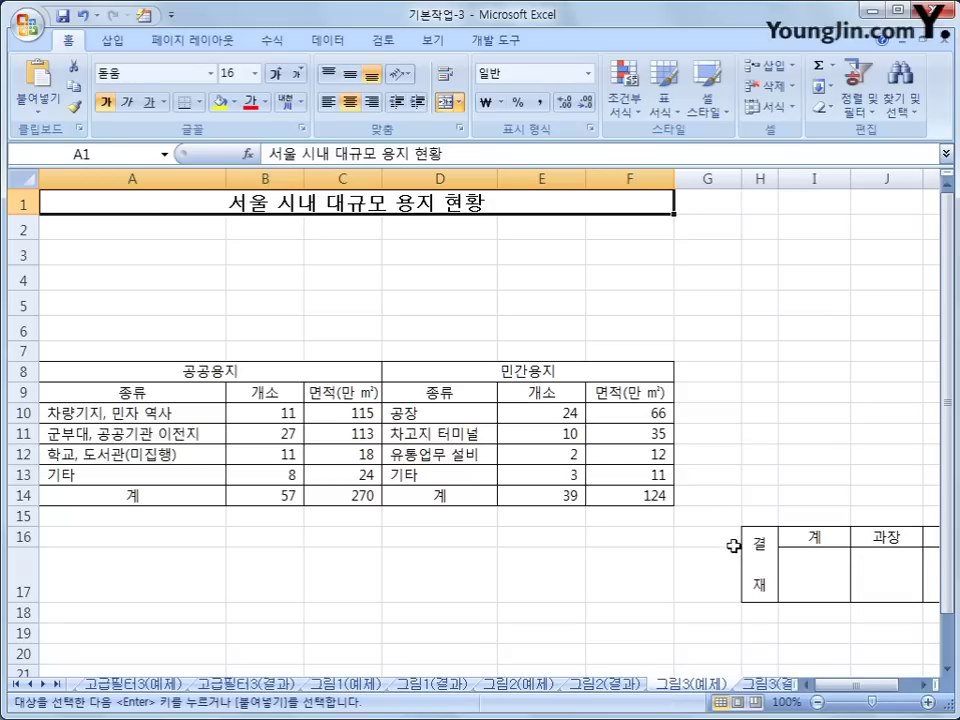
left_click_drag(761, 553, 802, 578)
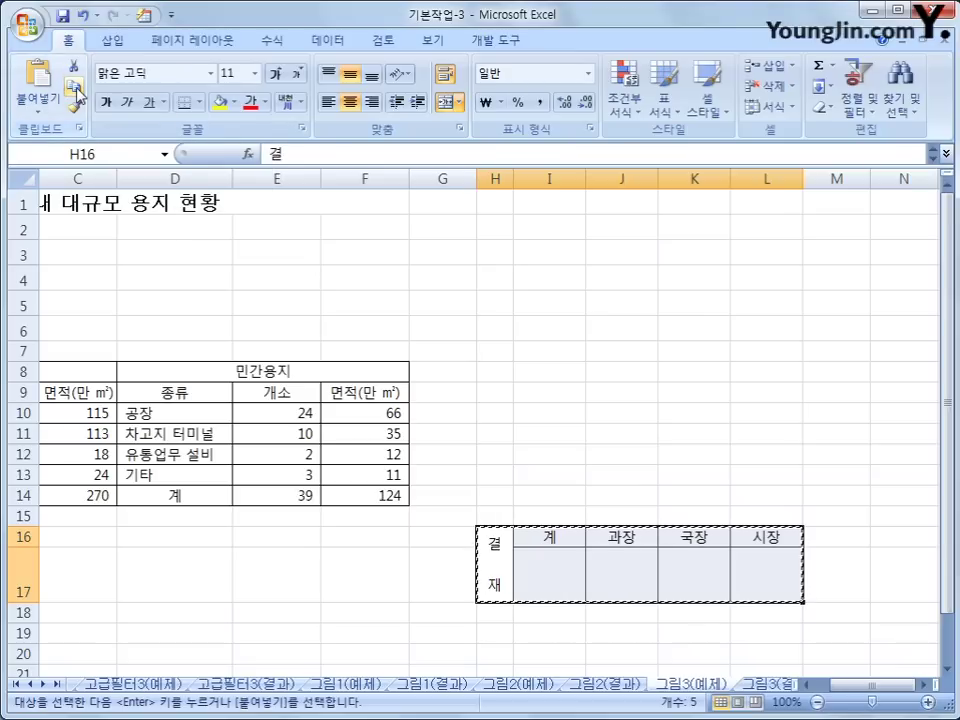
left_click(147, 278)
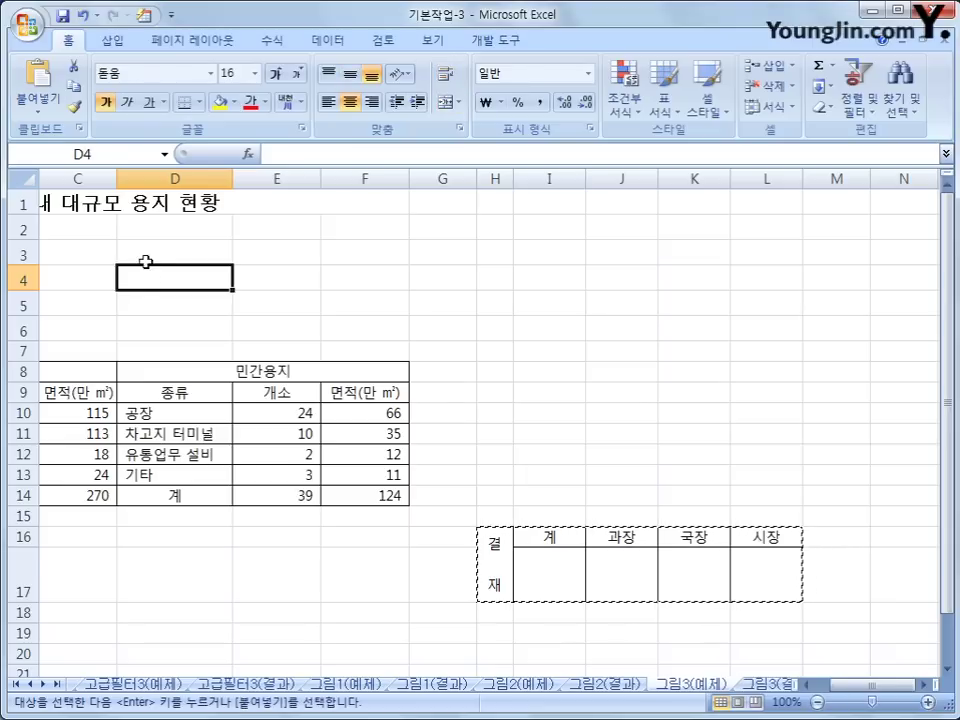
left_click(42, 108)
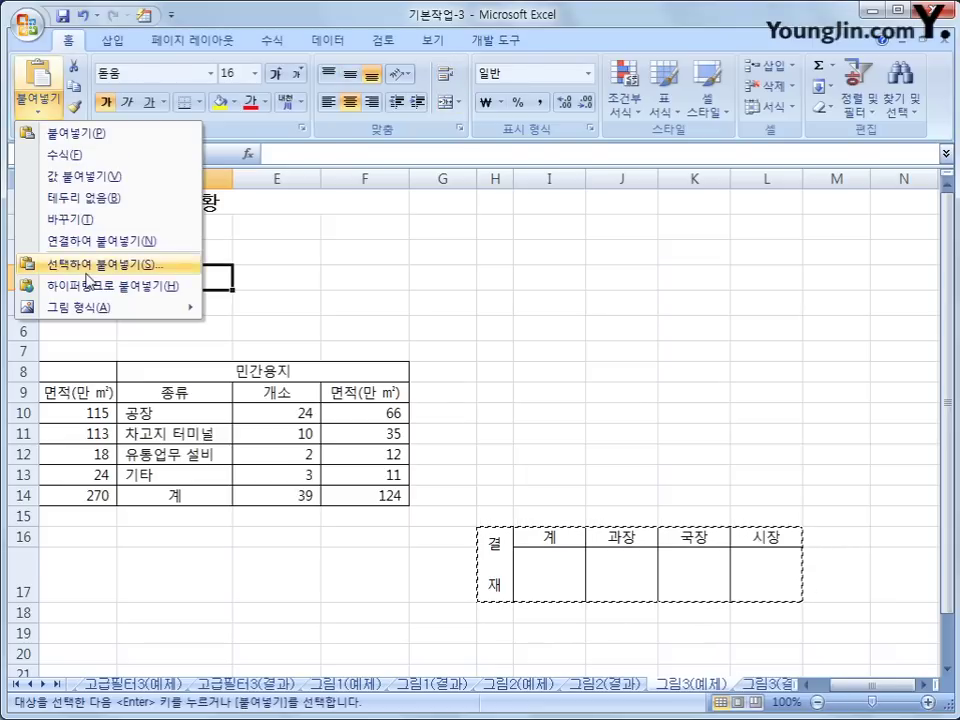
mouse_move(92, 316)
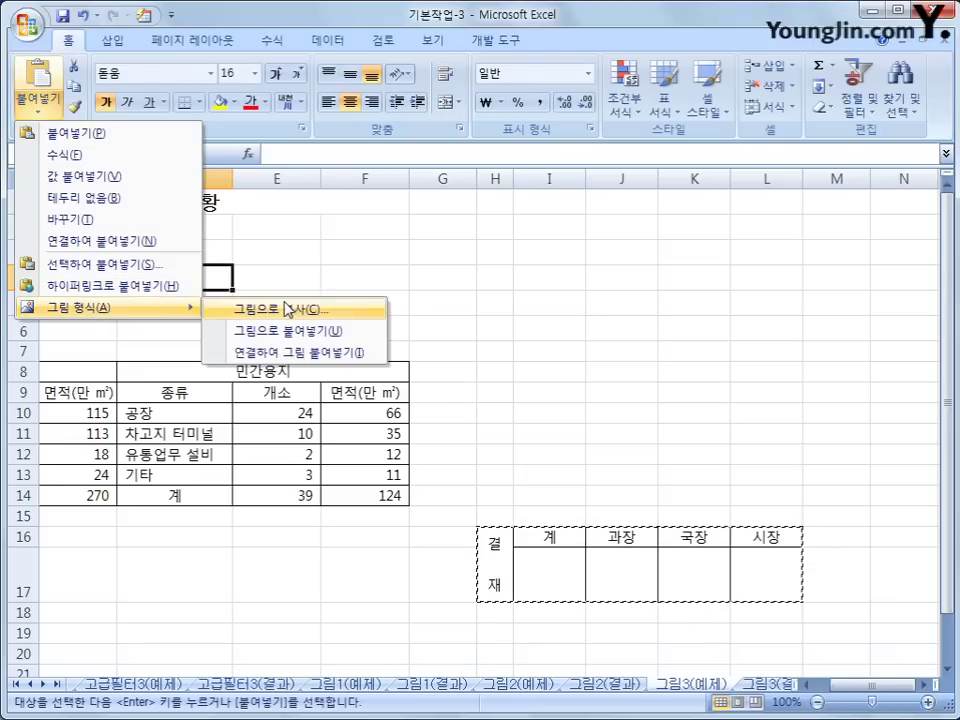
left_click(290, 353)
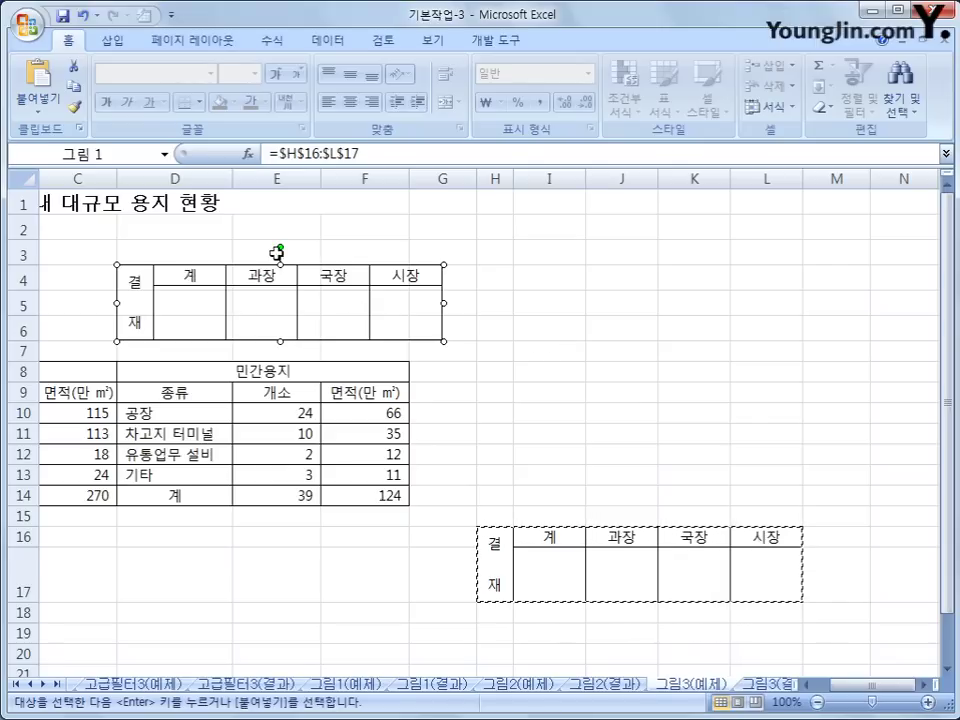
left_click(855, 583)
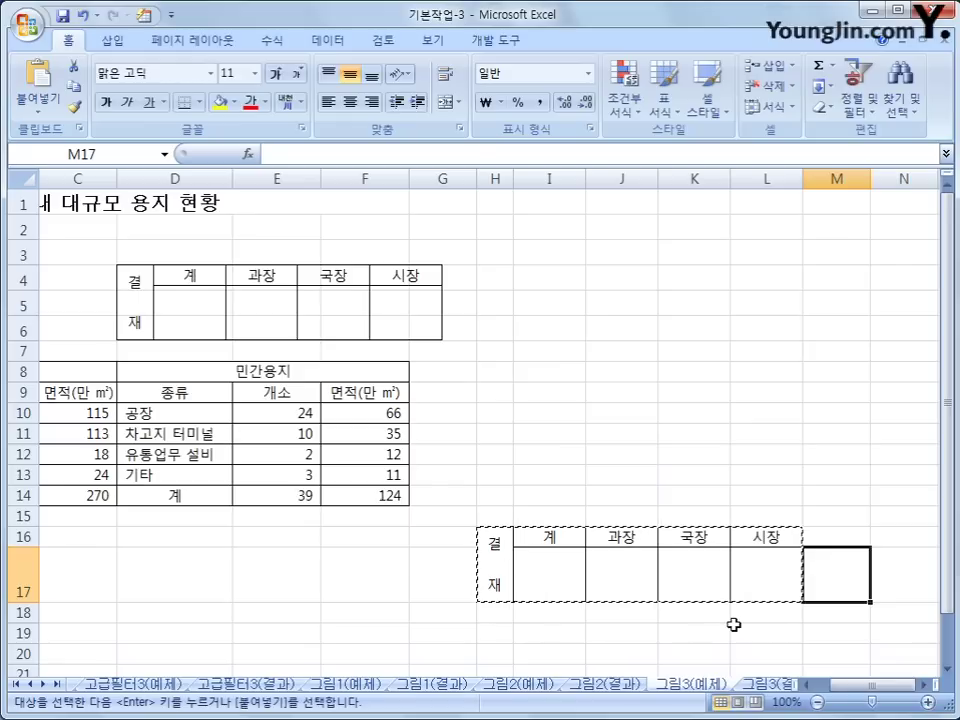
- Examine the header cells of the original 결재 table and the source reference of its linked picture
left_click_drag(495, 580, 745, 566)
left_click(555, 540)
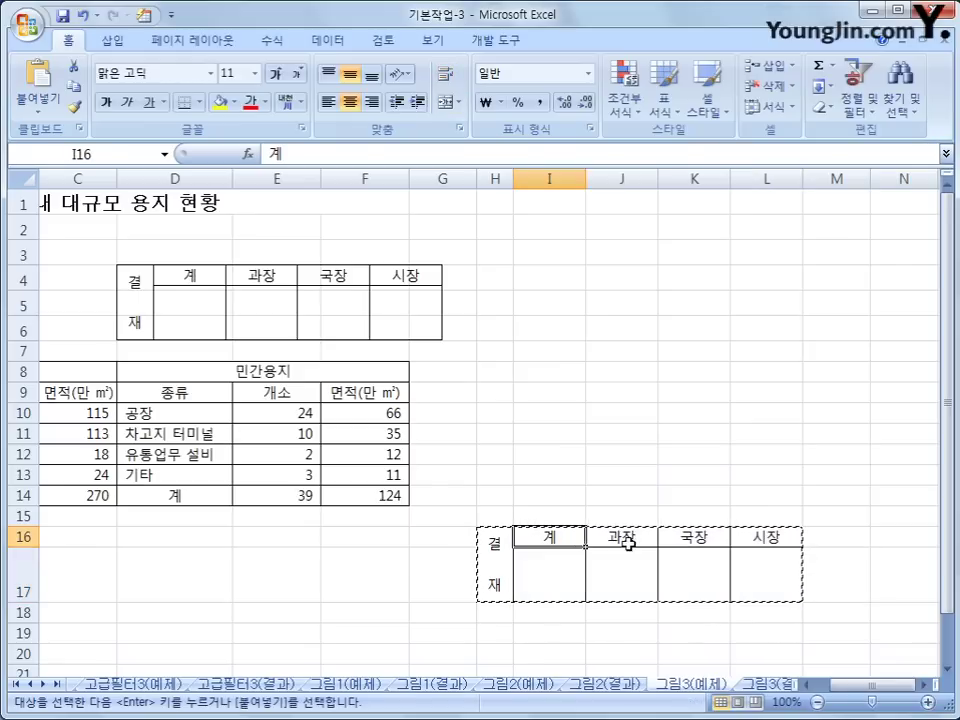
left_click(640, 540)
left_click(700, 540)
left_click(770, 540)
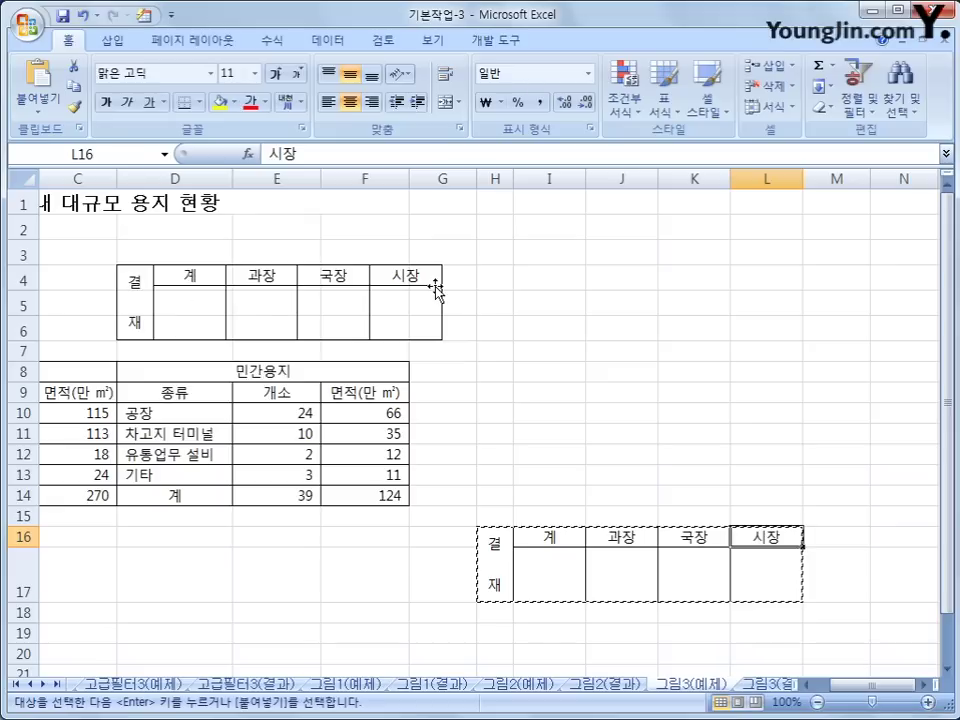
left_click(327, 292)
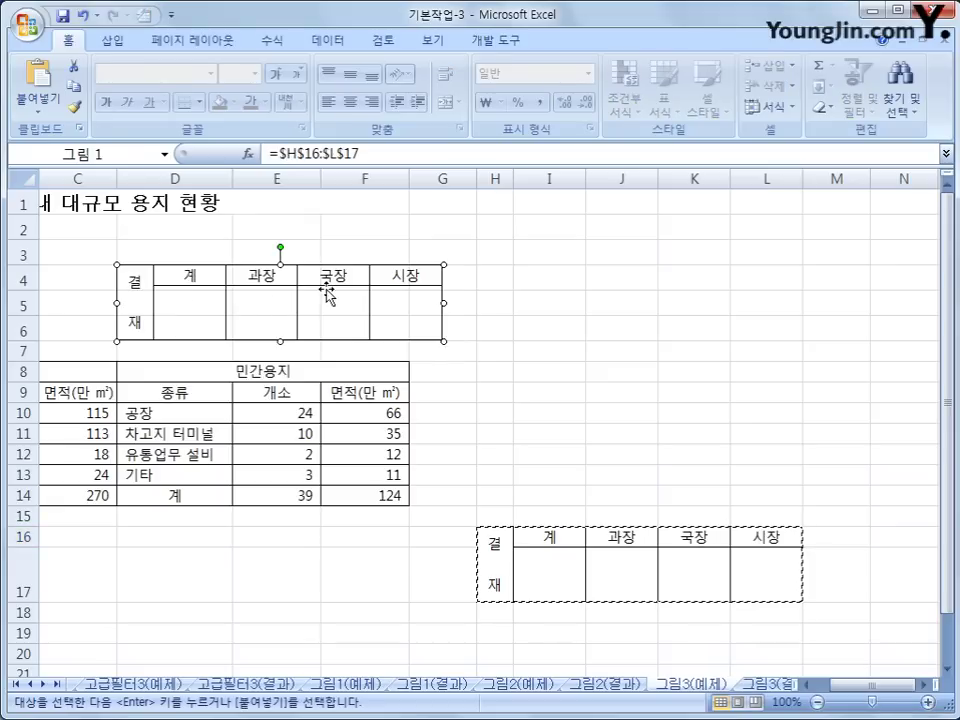
left_click(501, 352)
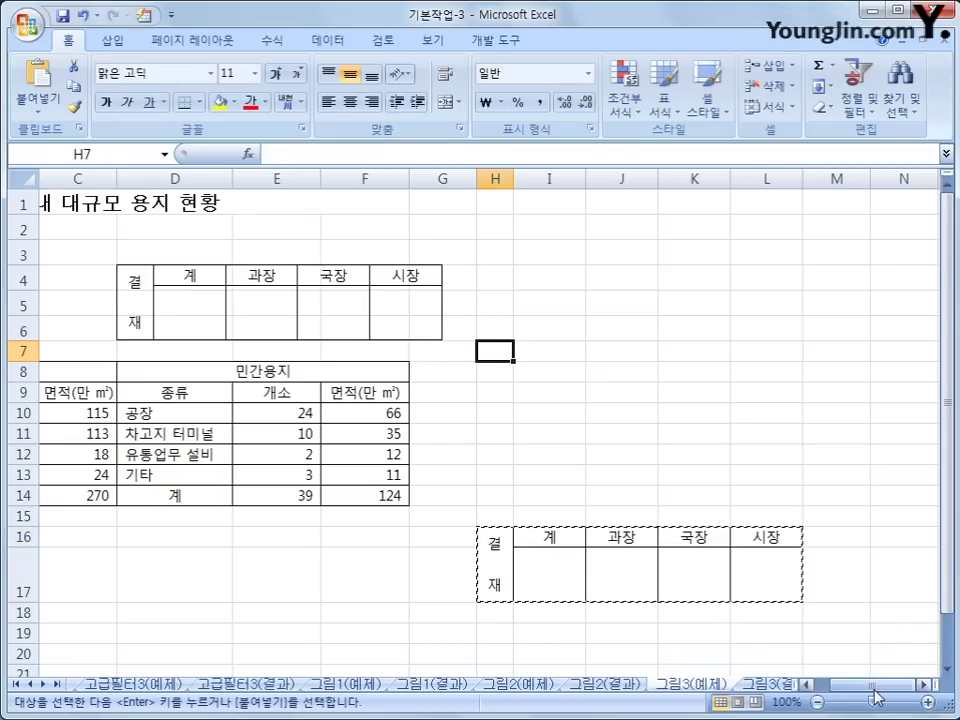
left_click_drag(868, 686, 845, 690)
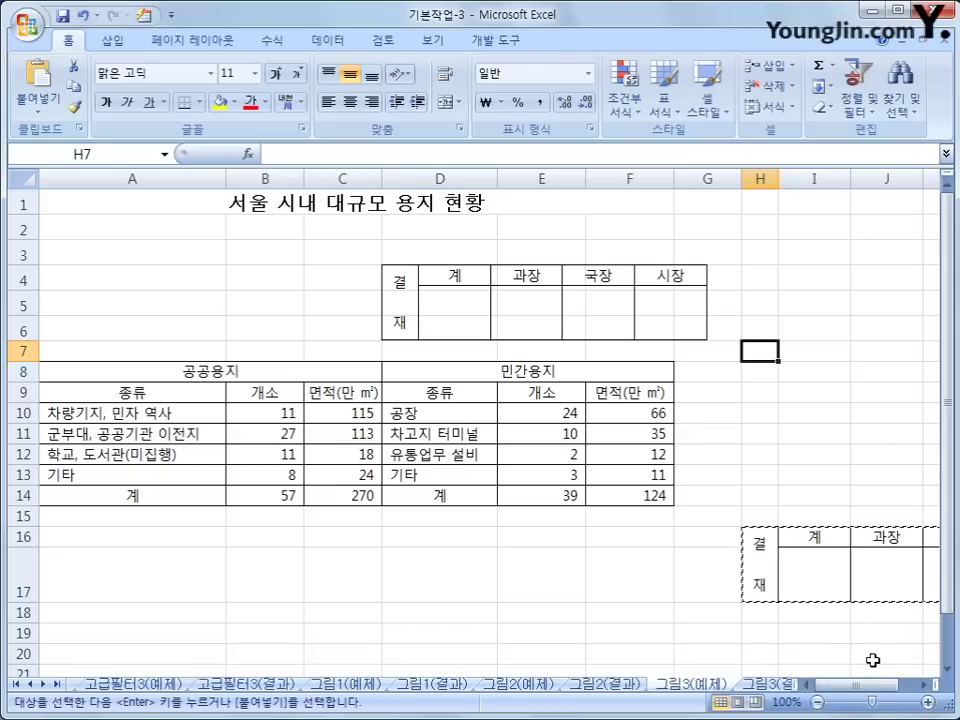